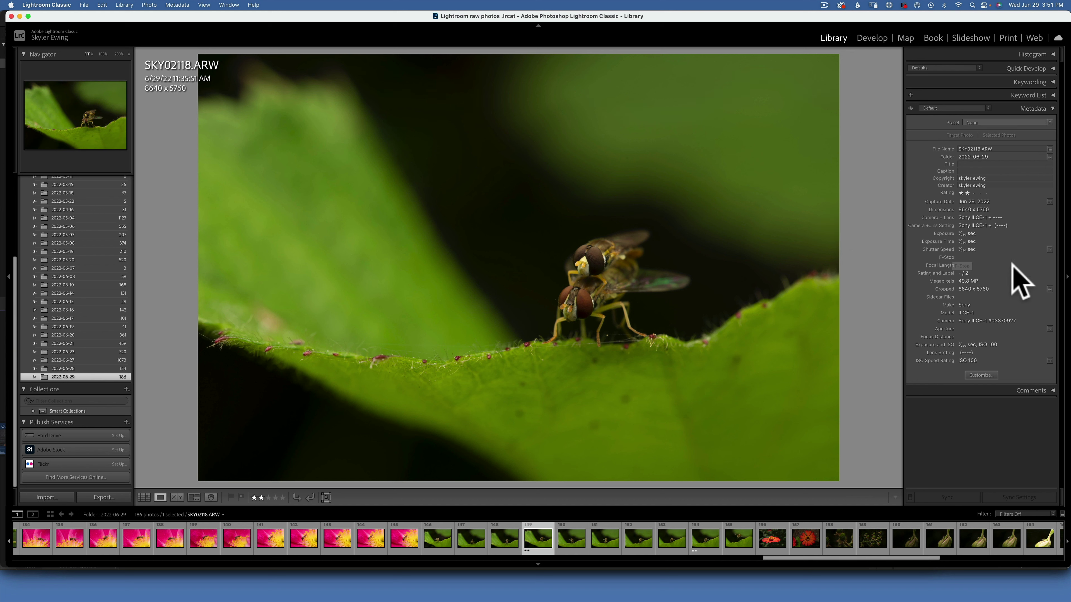
Step: In Develop, create a Select Subject mask covering just the two hoverflies, with the overlay hidden
left_click(871, 38)
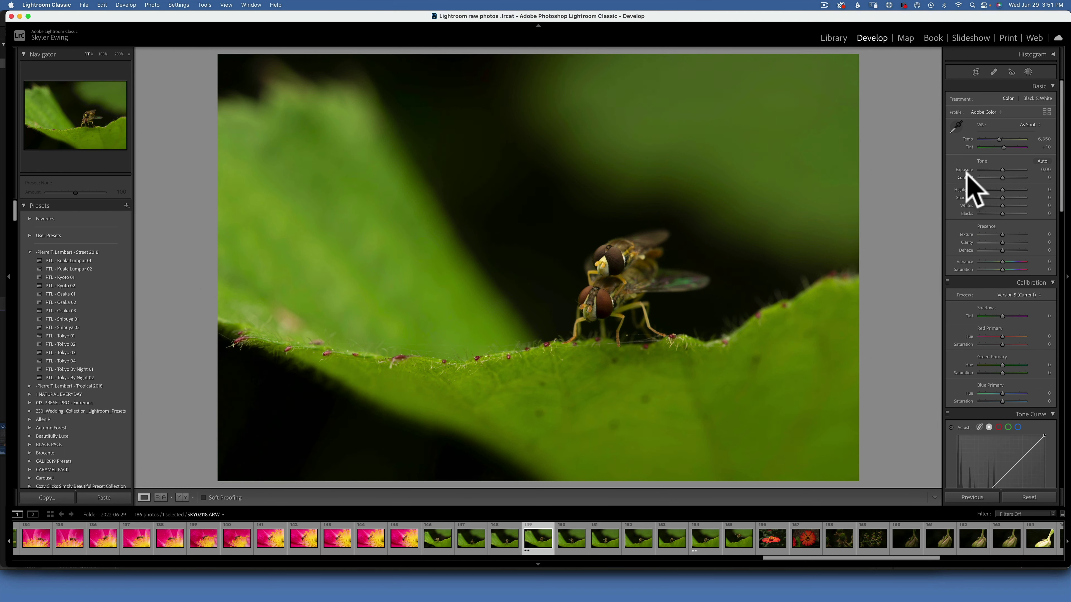
left_click(1027, 72)
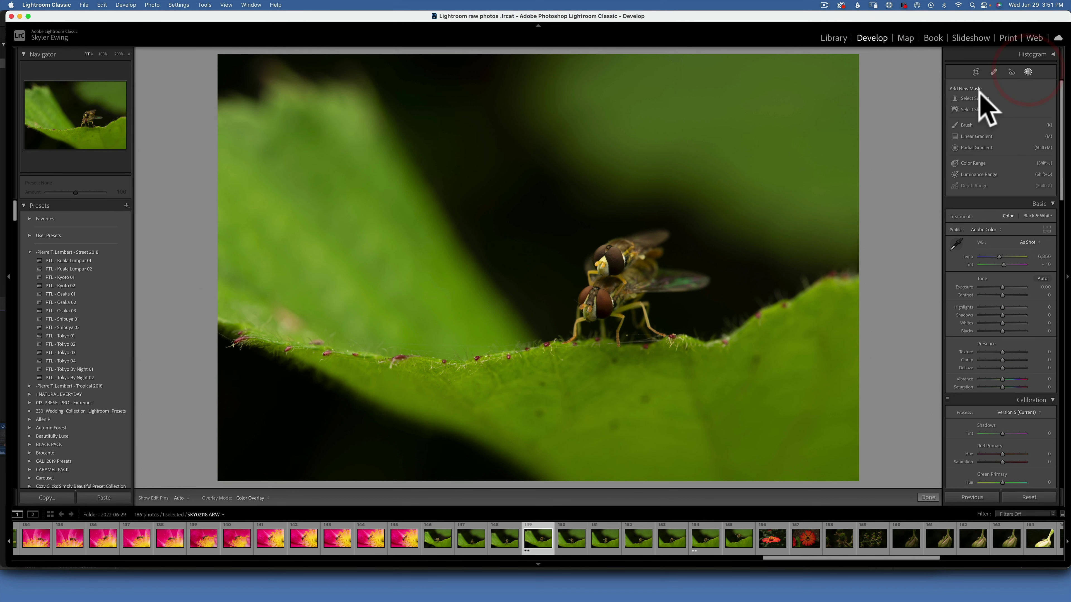
left_click(975, 99)
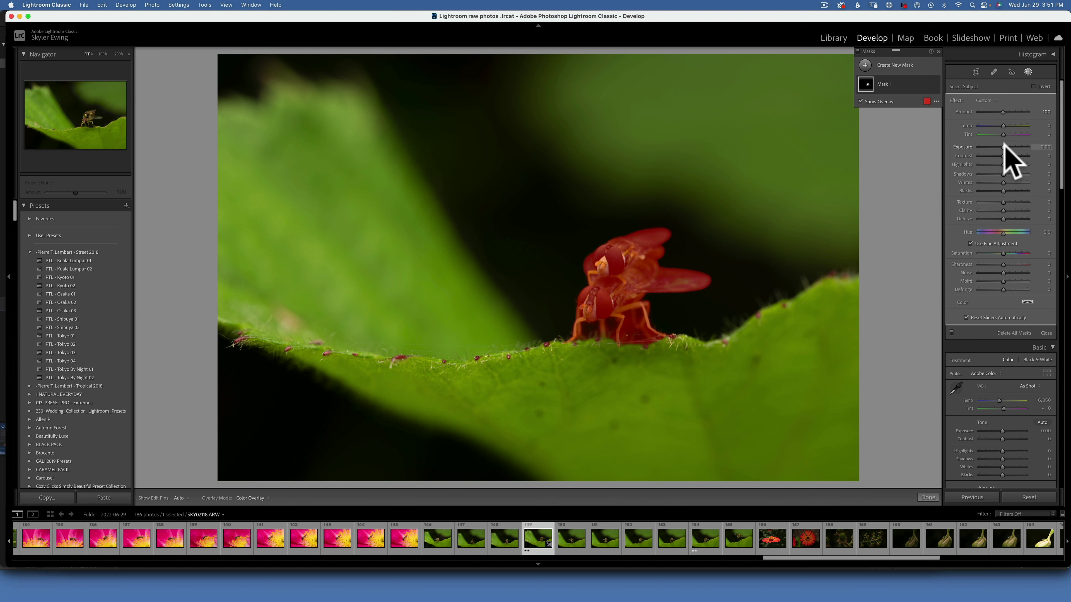
key("o")
Step: Boost the hoverfly mask: exposure 0.57, more contrast, shadows 48, texture 22, clarity 18, sharpness 39
left_click_drag(1004, 146, 1006, 146)
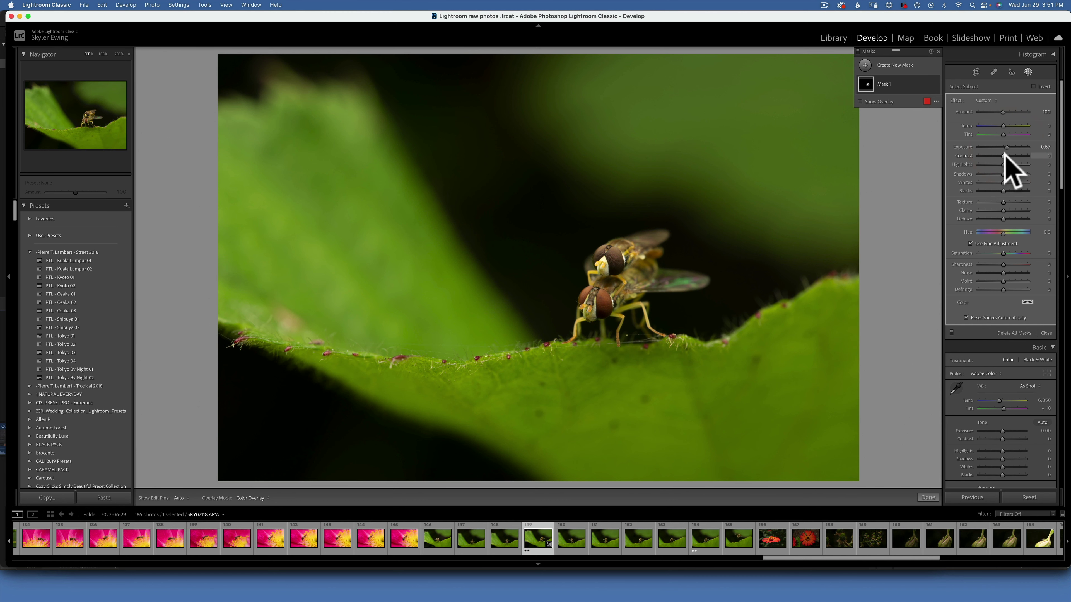
left_click_drag(1004, 155, 999, 191)
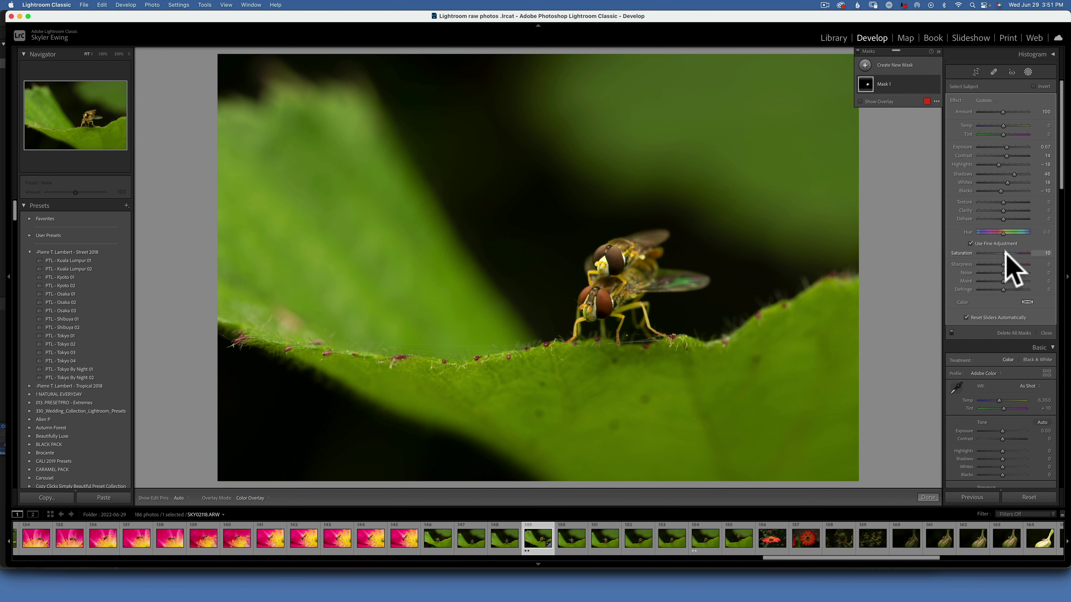
left_click_drag(1003, 202, 1006, 210)
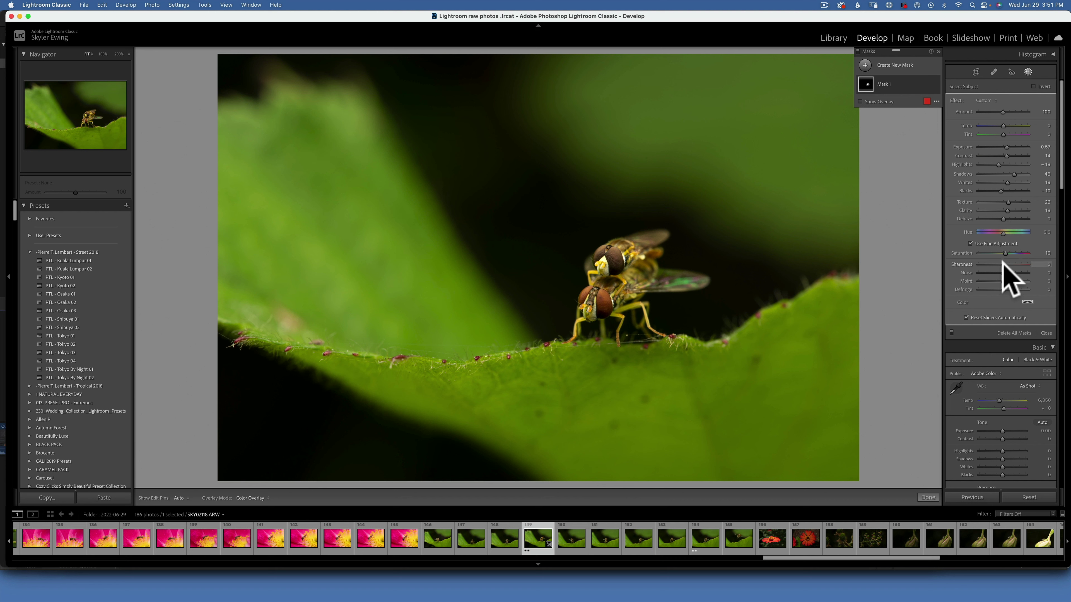
left_click_drag(1003, 261, 1012, 265)
Step: Draw a tighter crop around the mating hoverflies at the original aspect ratio, repositioning the photo inside it
left_click(1028, 73)
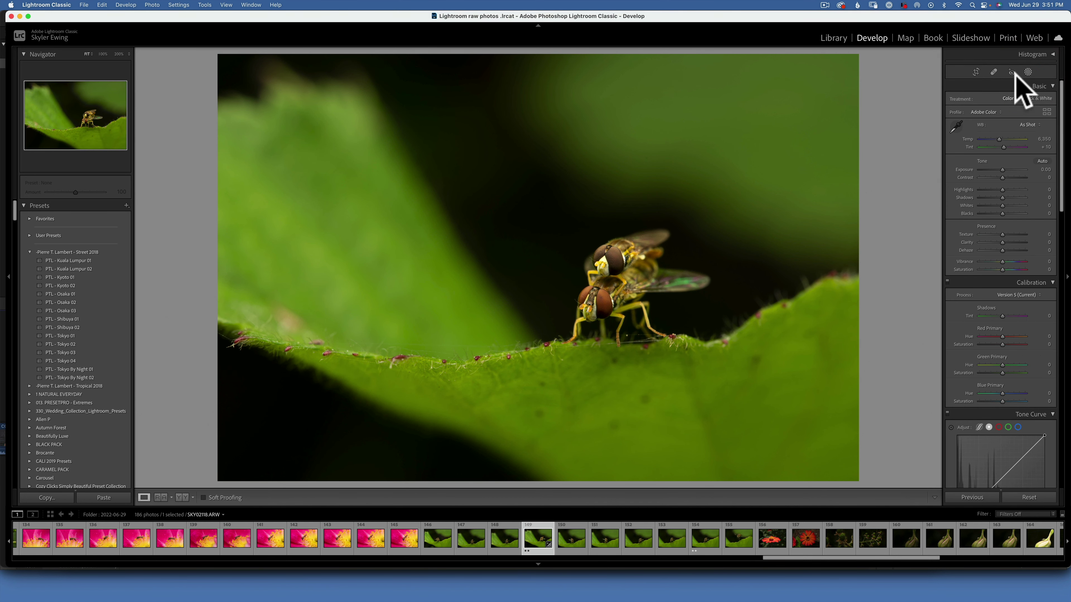
left_click(975, 72)
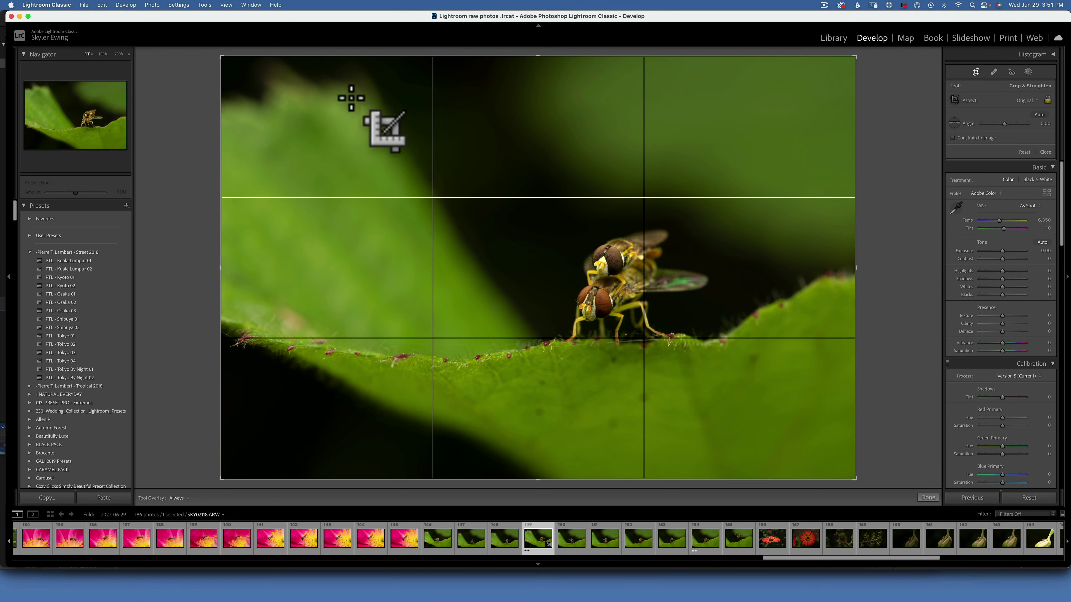
left_click_drag(220, 61, 316, 135)
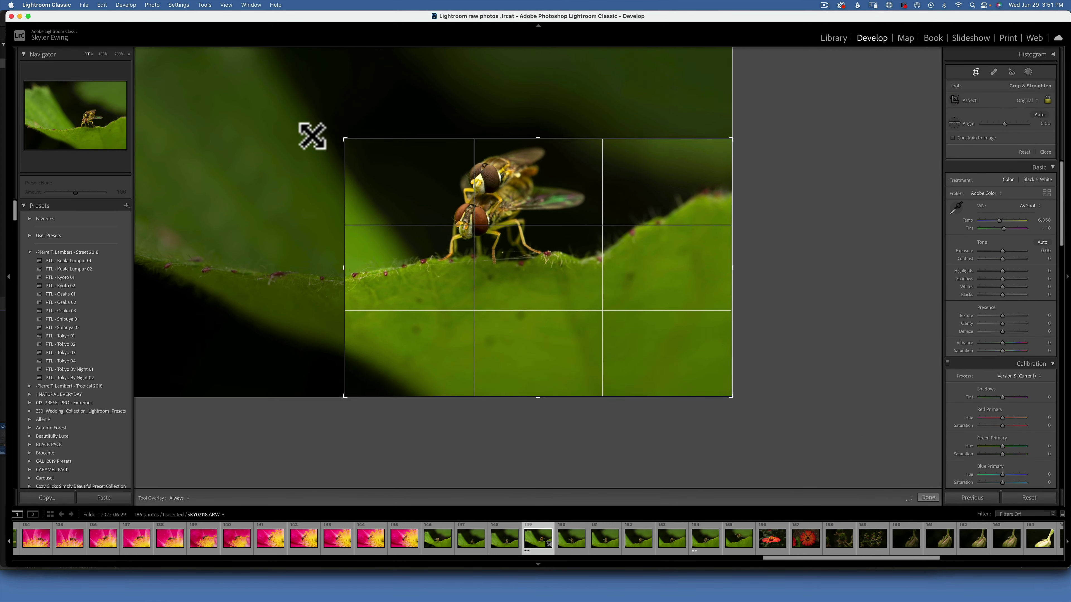
left_click_drag(478, 227, 576, 295)
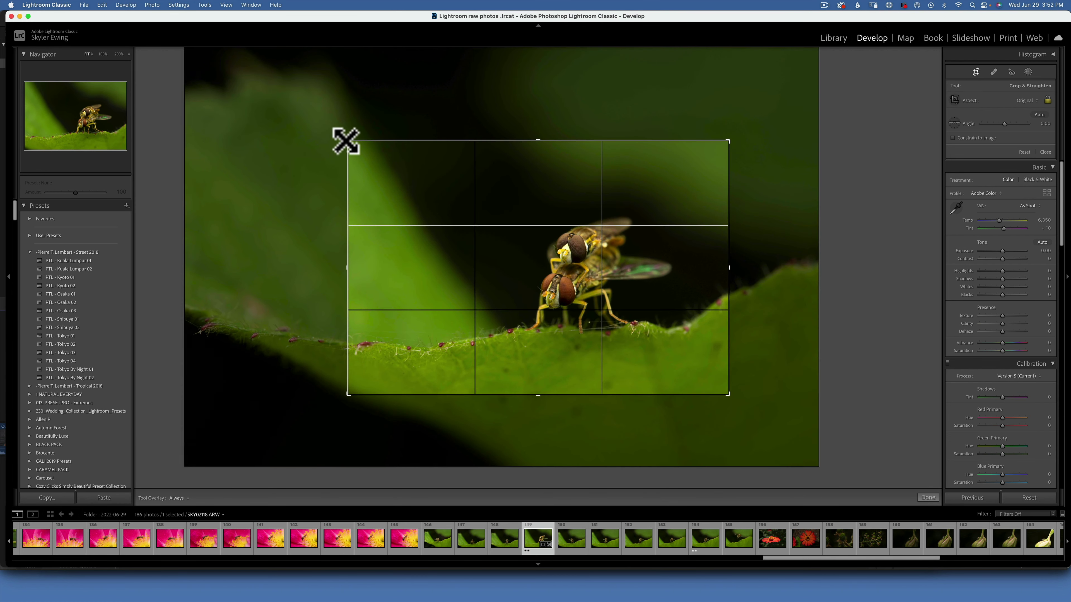
left_click_drag(344, 139, 347, 143)
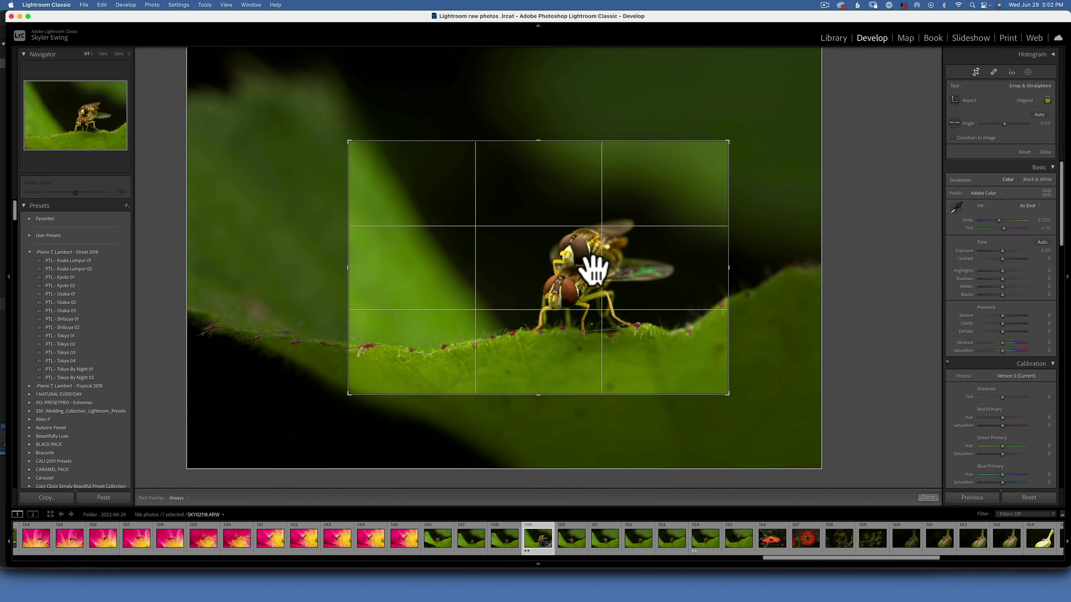
left_click_drag(348, 145, 358, 149)
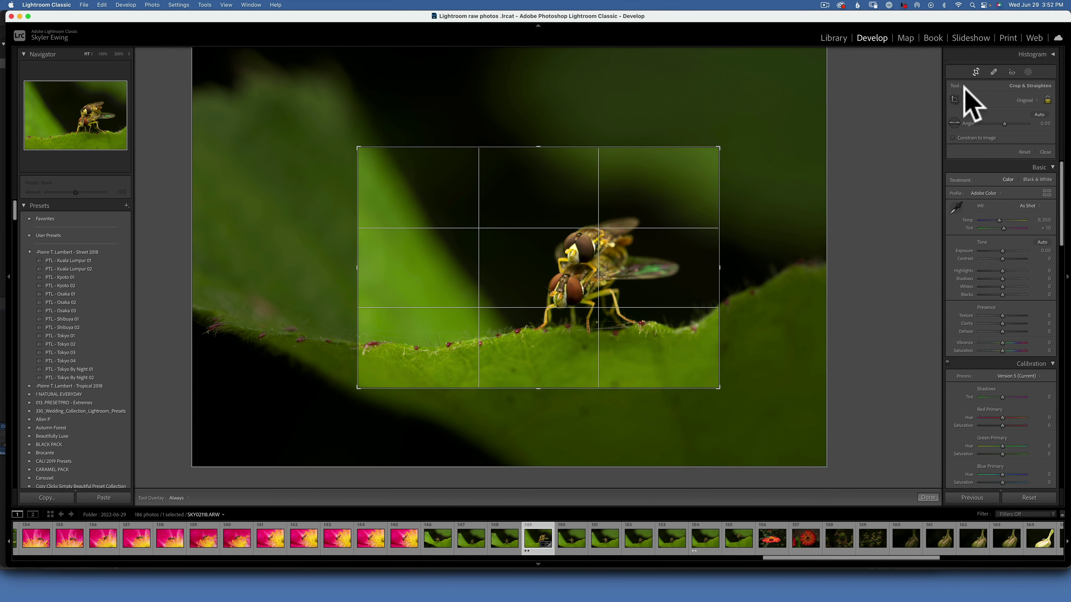
Step: Commit the crop, inspect the hoverflies at 100%, then return to Fit view
key("Return")
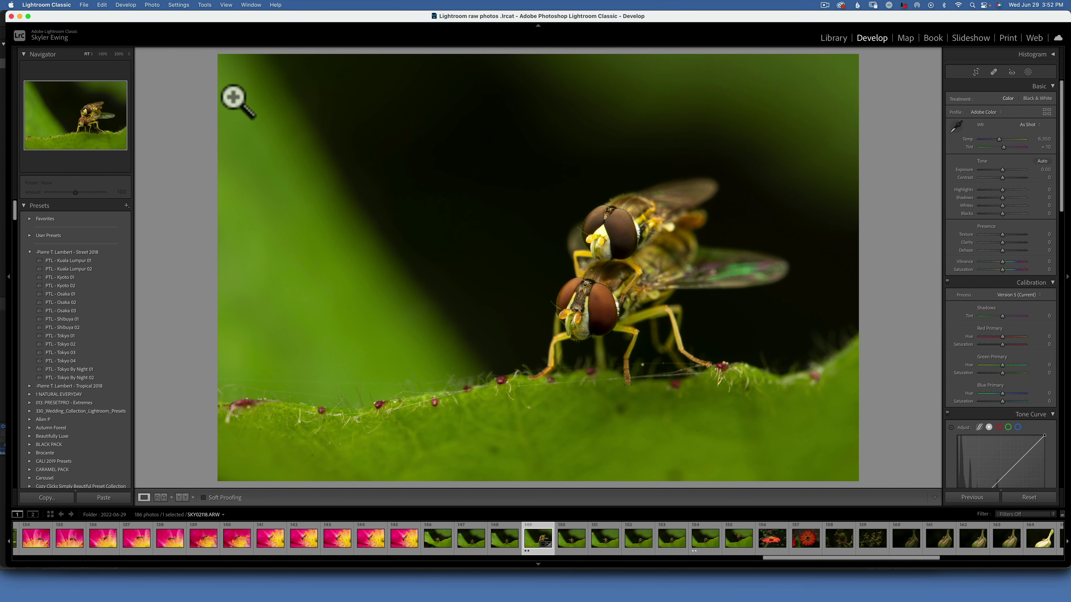
left_click(103, 54)
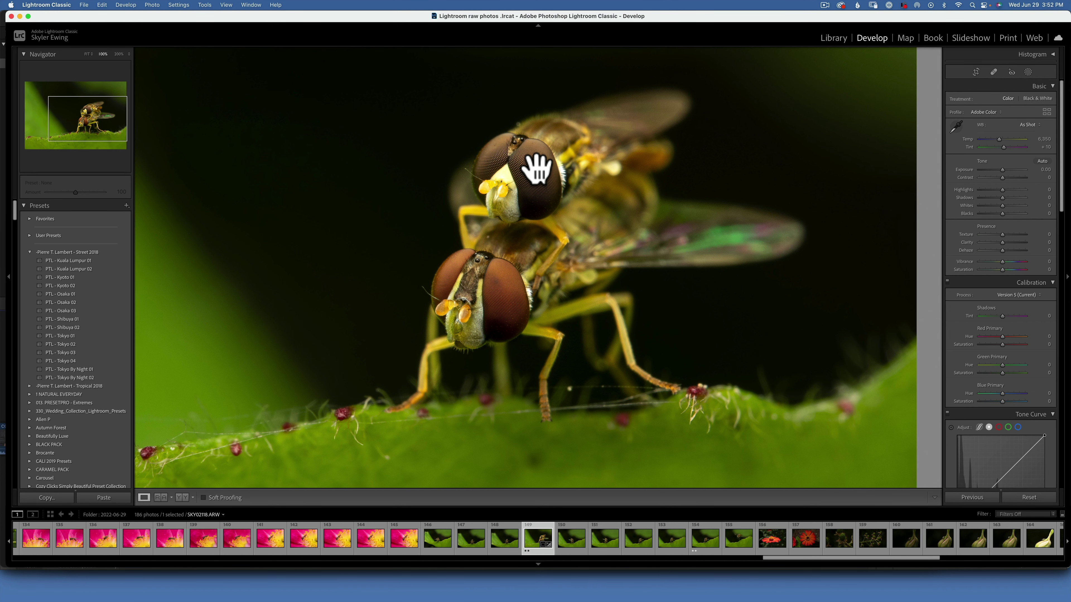
left_click(87, 55)
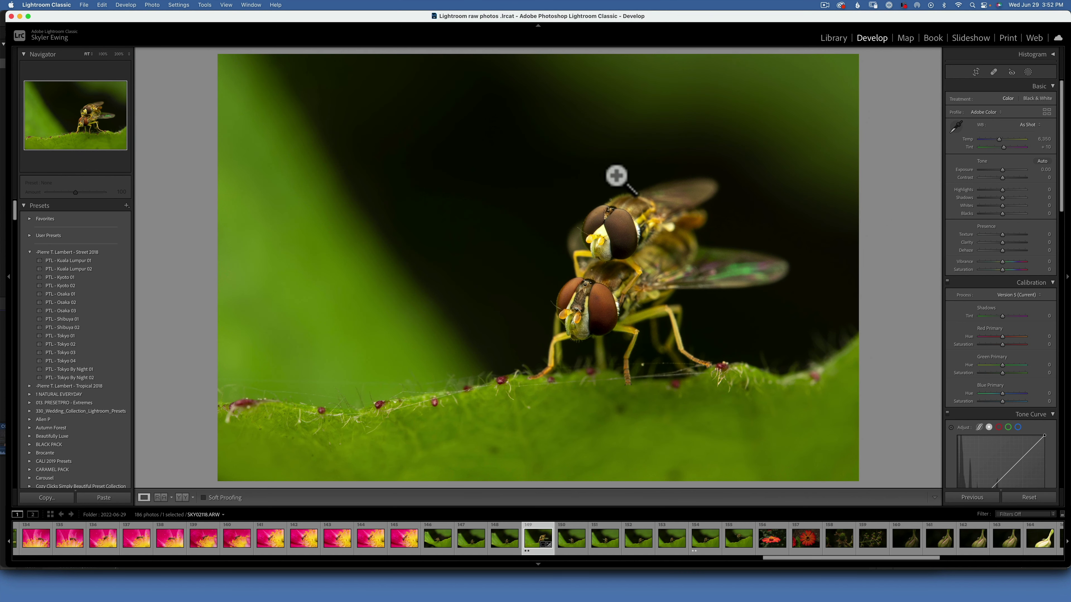
Step: Raise the Calibration Blue Primary Saturation to +22
scroll(1024, 279, "down", 5)
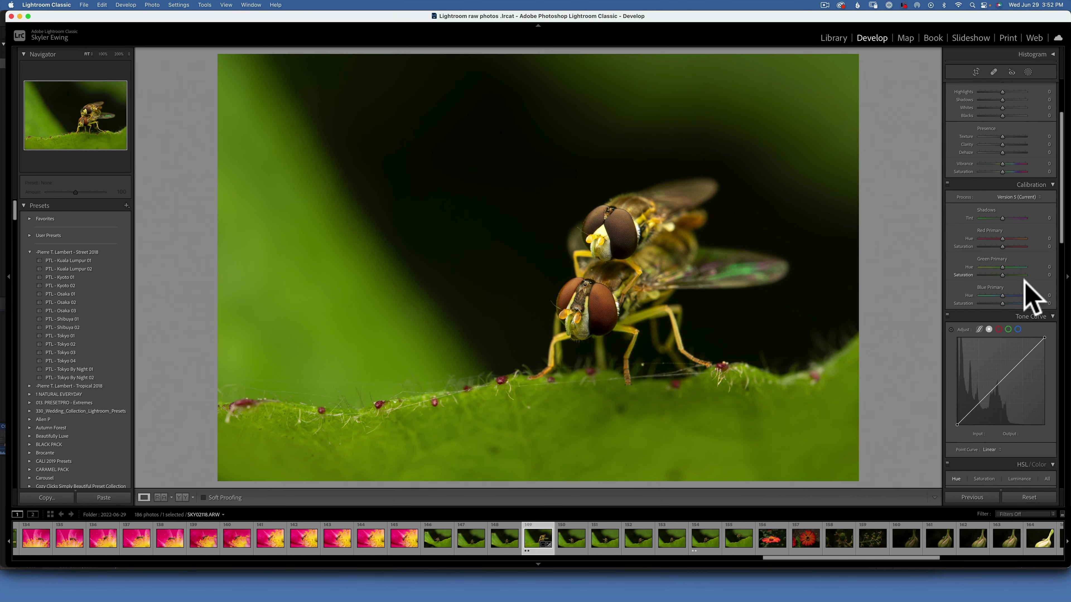
scroll(1023, 283, "up", 1)
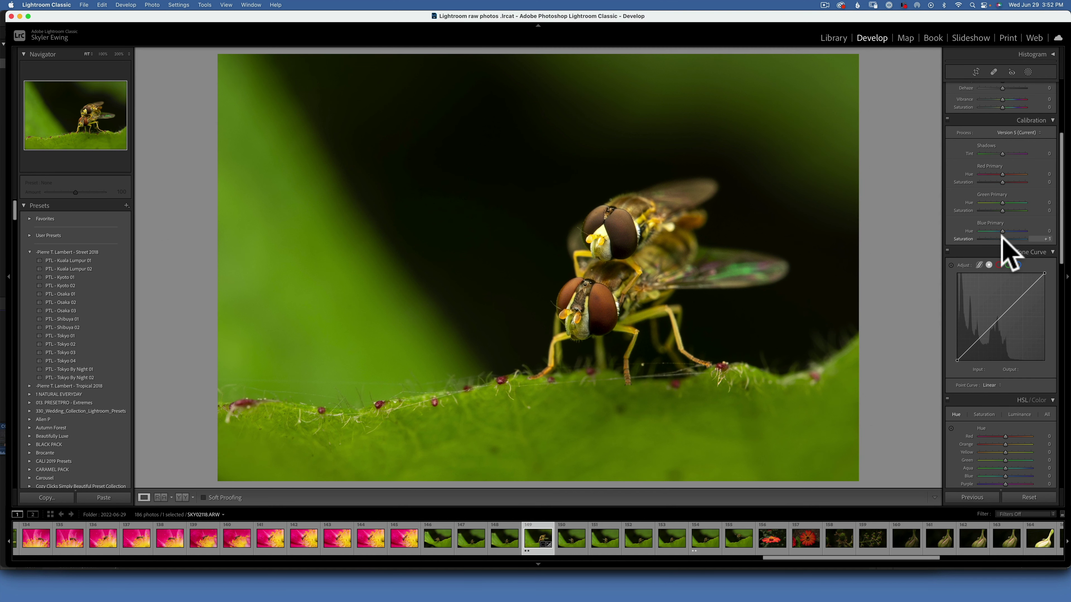
mouse_move(1001, 236)
left_mouse_down()
mouse_move(1029, 242)
mouse_move(992, 244)
left_mouse_up()
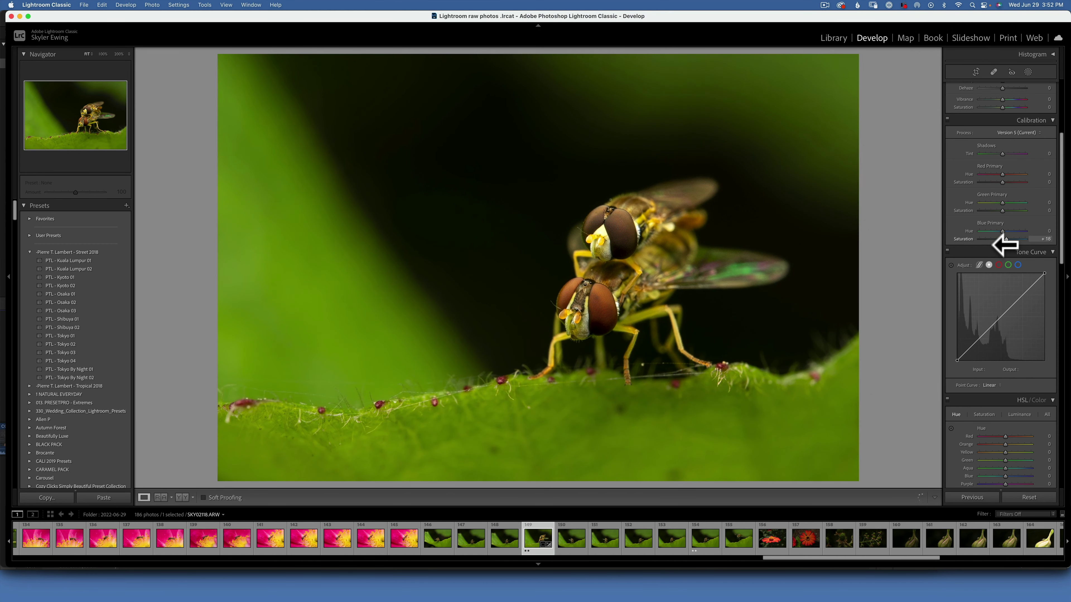
left_click(1007, 240)
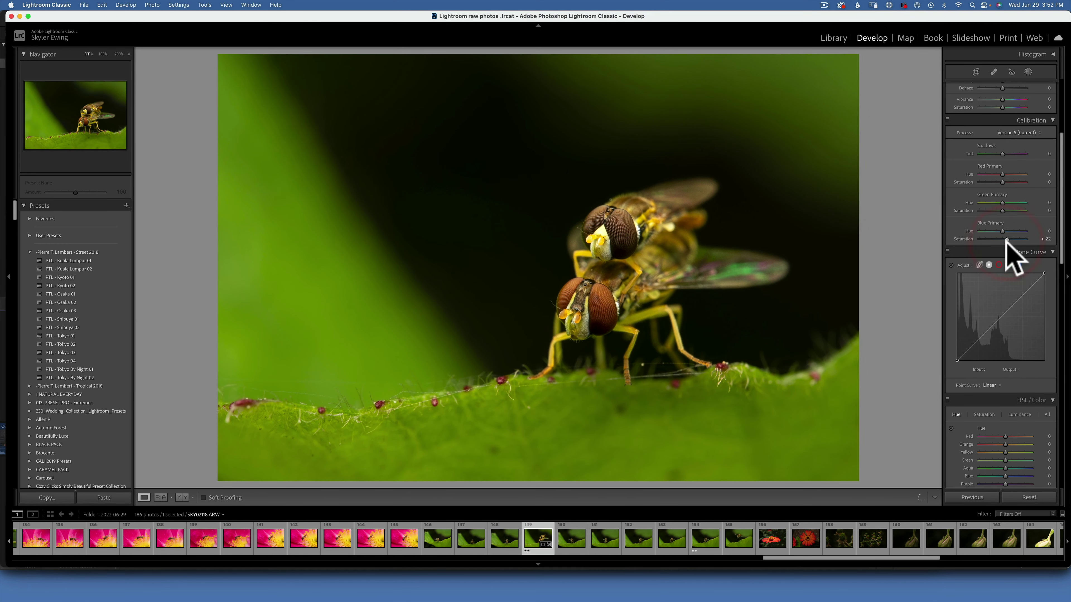
Step: Set the Basic white balance Temp to 5,320
scroll(1006, 252, "up", 5)
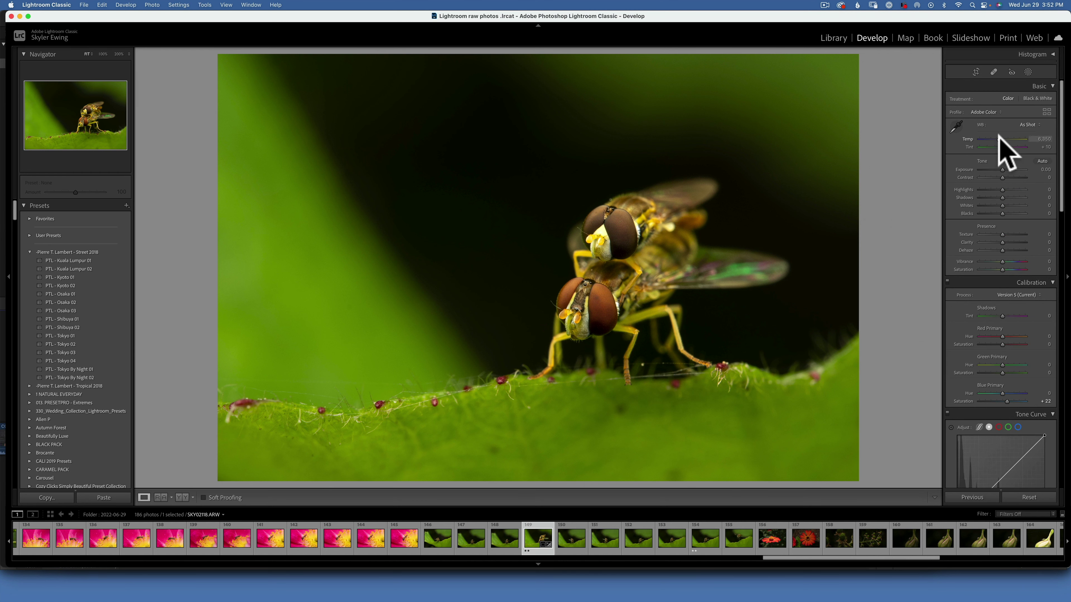
left_click_drag(994, 136, 993, 136)
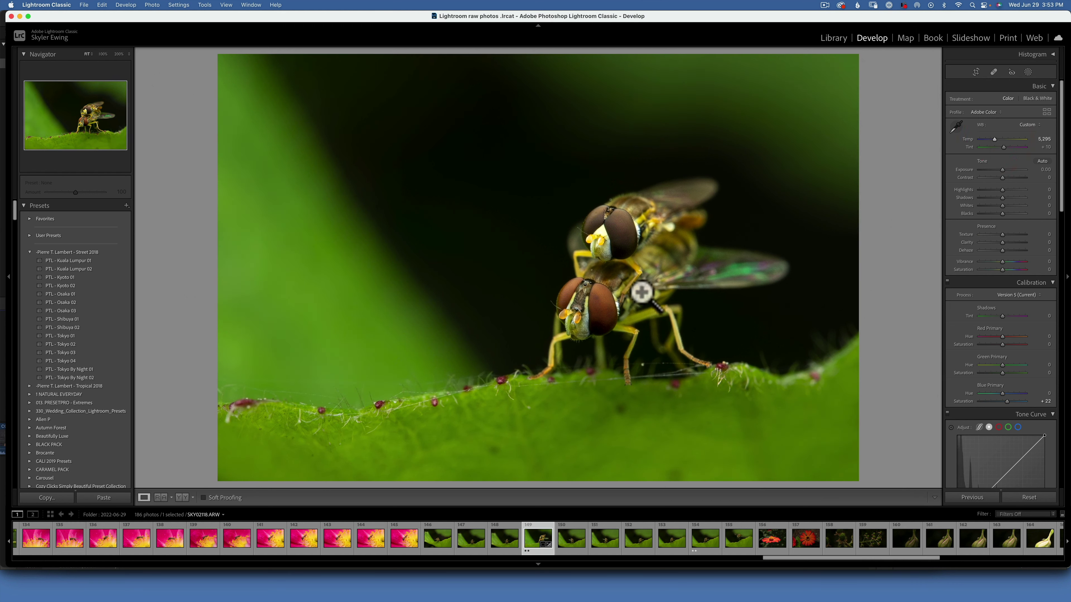
left_click(994, 139)
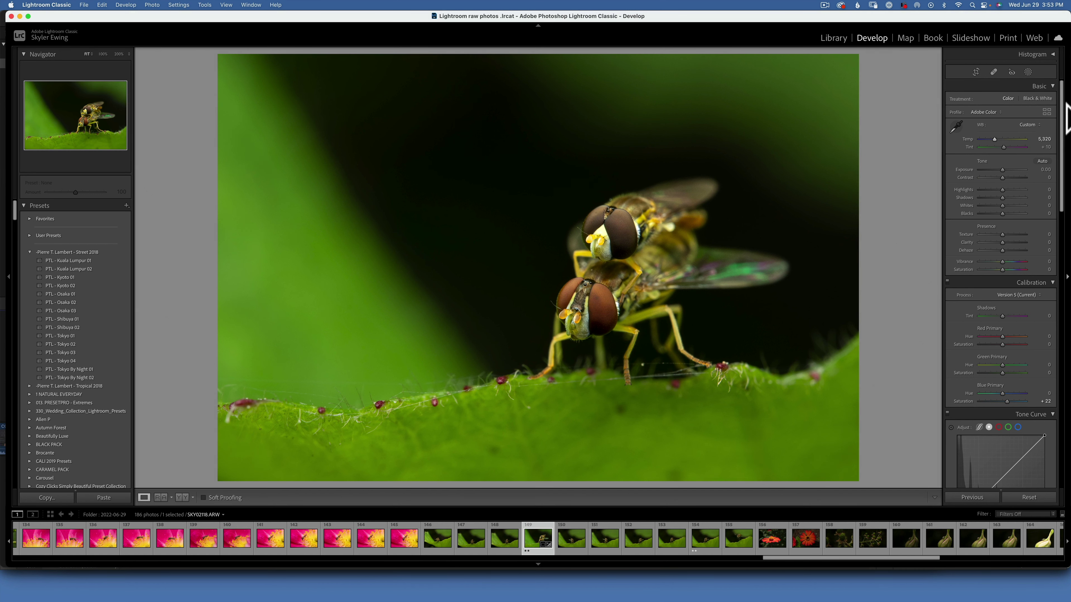
Step: Add a brush mask painted over the eyes of both the upper and lower hoverfly
left_click(1028, 73)
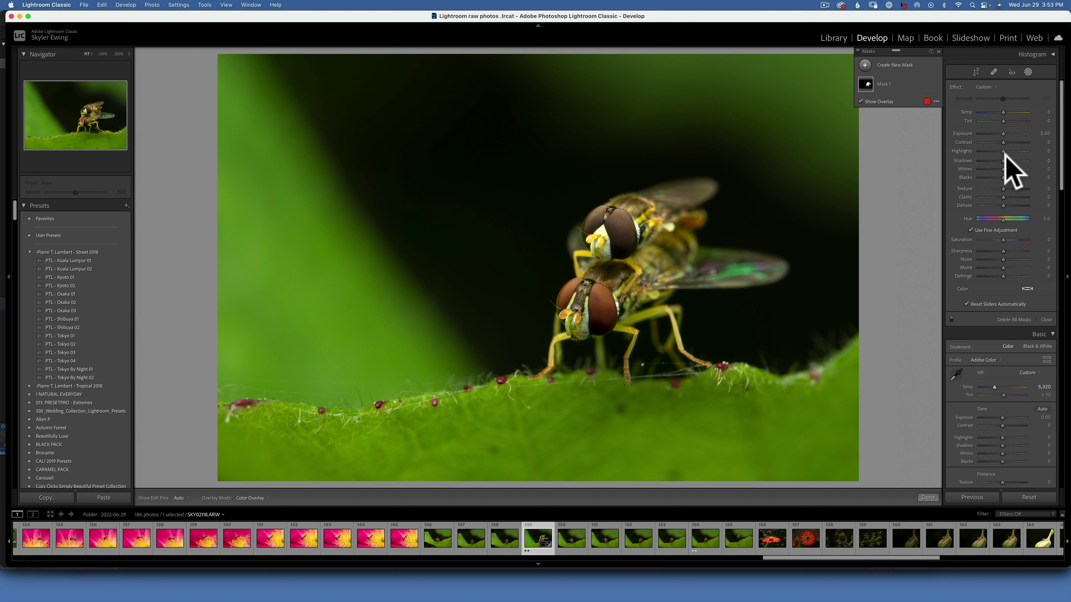
left_click(864, 65)
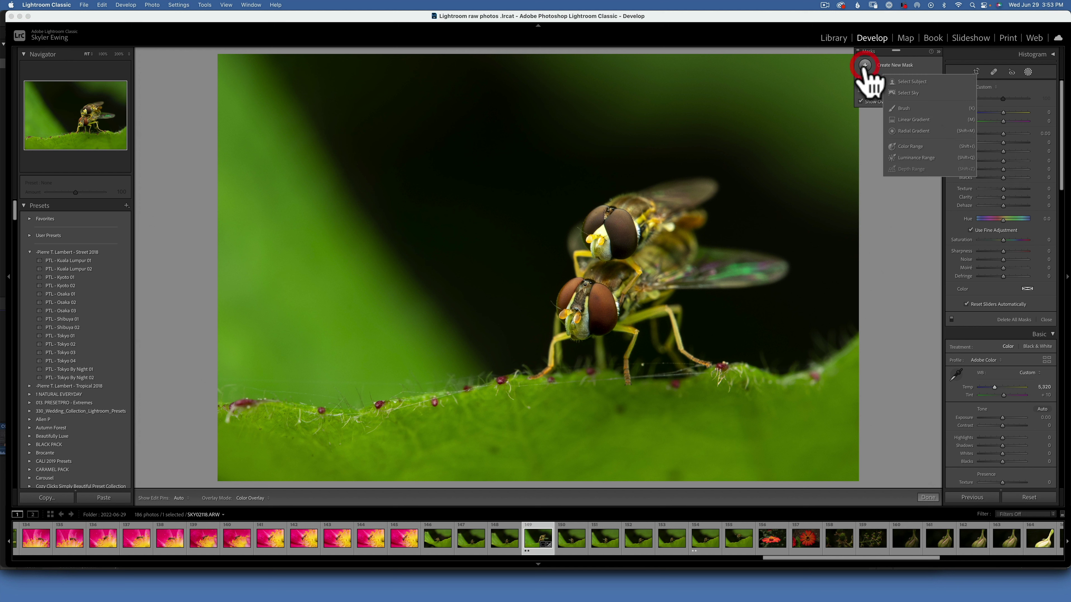
left_click(902, 108)
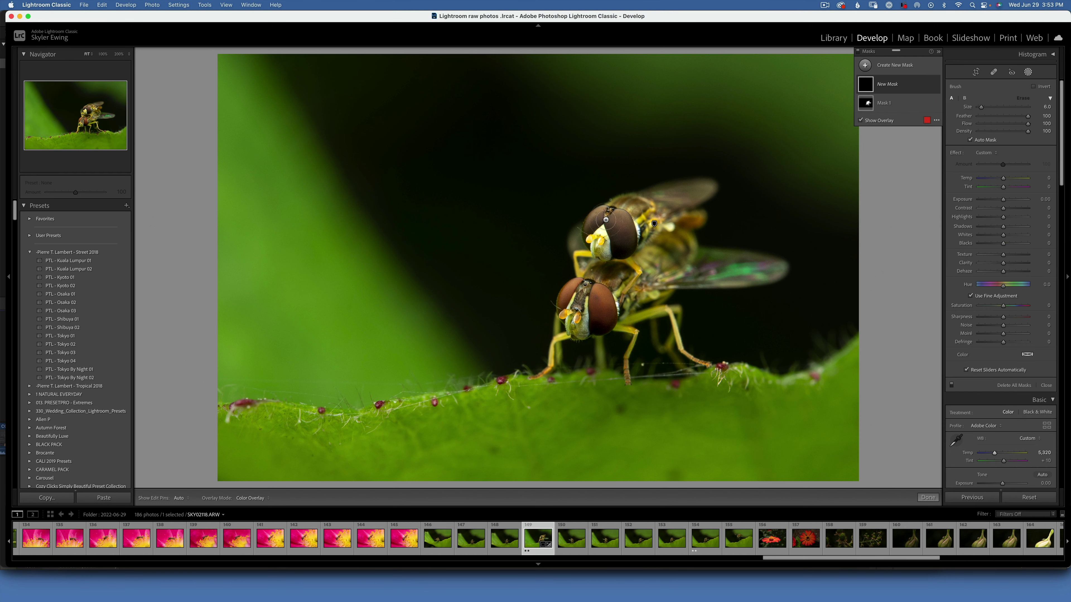
left_click(620, 233)
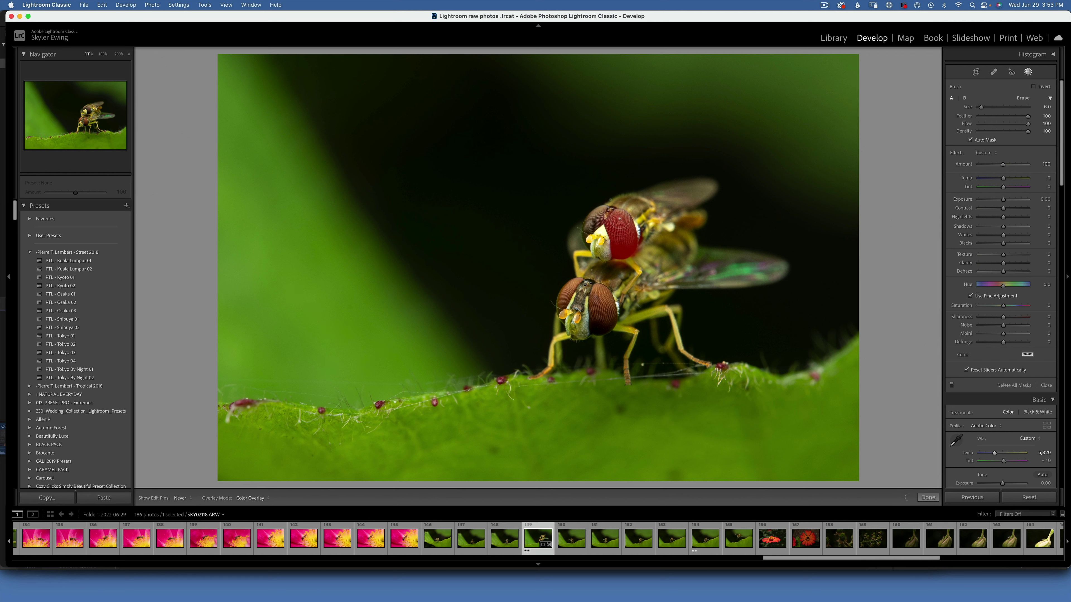
mouse_move(591, 219)
left_mouse_down()
mouse_move(585, 230)
mouse_move(595, 224)
left_mouse_up()
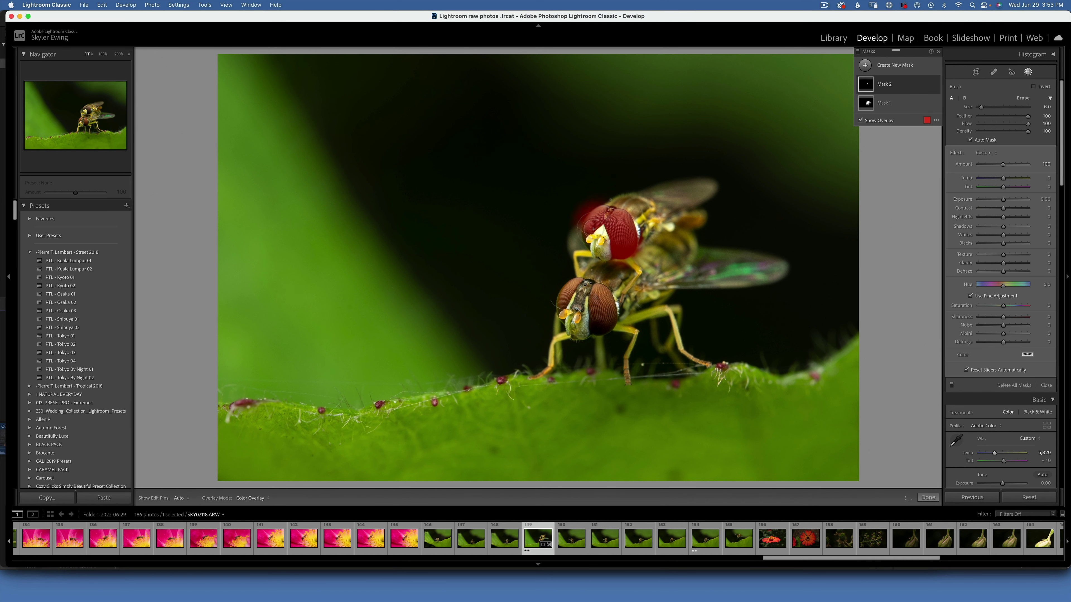
mouse_move(603, 312)
left_mouse_down()
mouse_move(601, 331)
mouse_move(597, 299)
mouse_move(562, 298)
mouse_move(573, 287)
left_mouse_up()
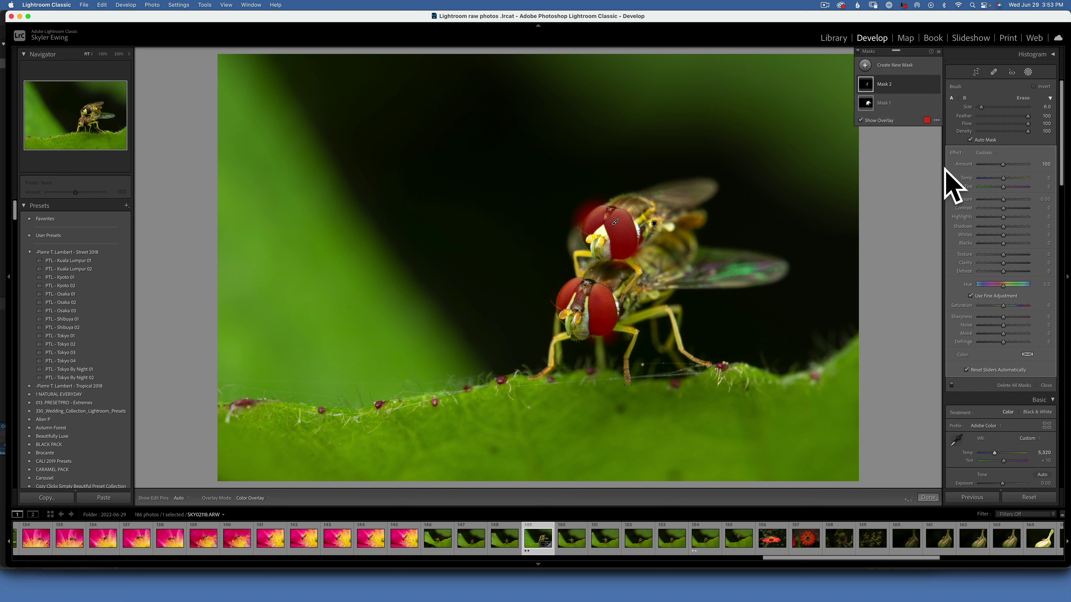
Step: Give the eye mask Temp 14 and Tint 18, then close Masking
key("o")
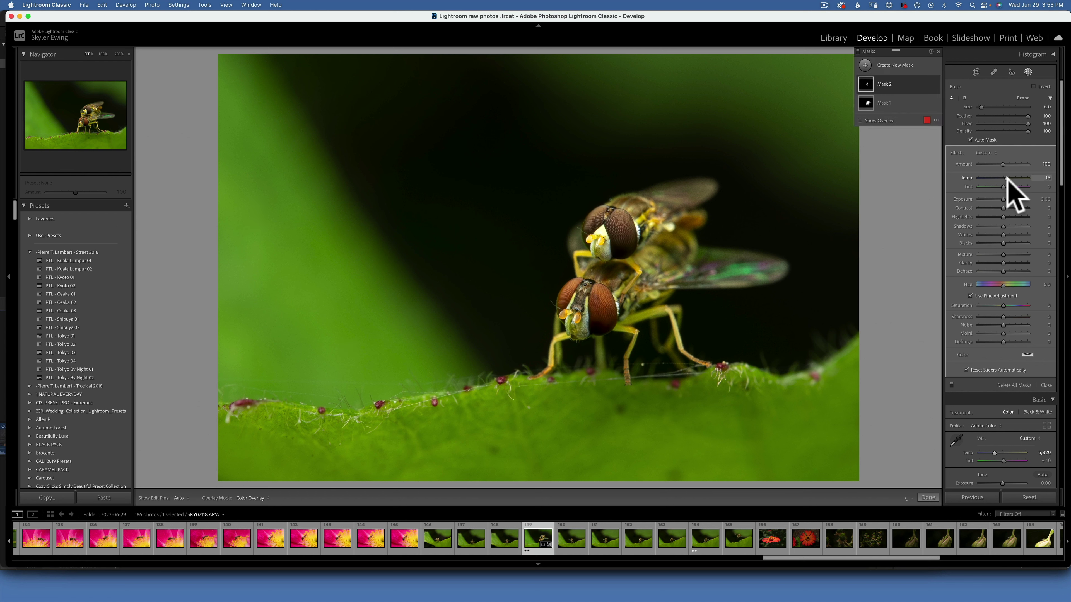
left_click_drag(1005, 179, 1008, 186)
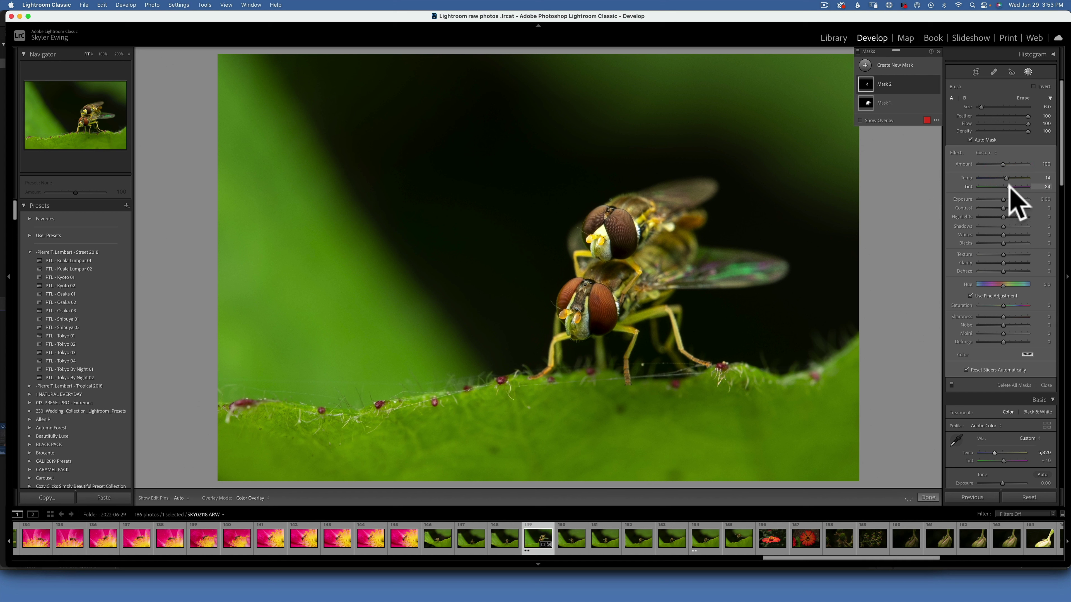
left_click(1007, 186)
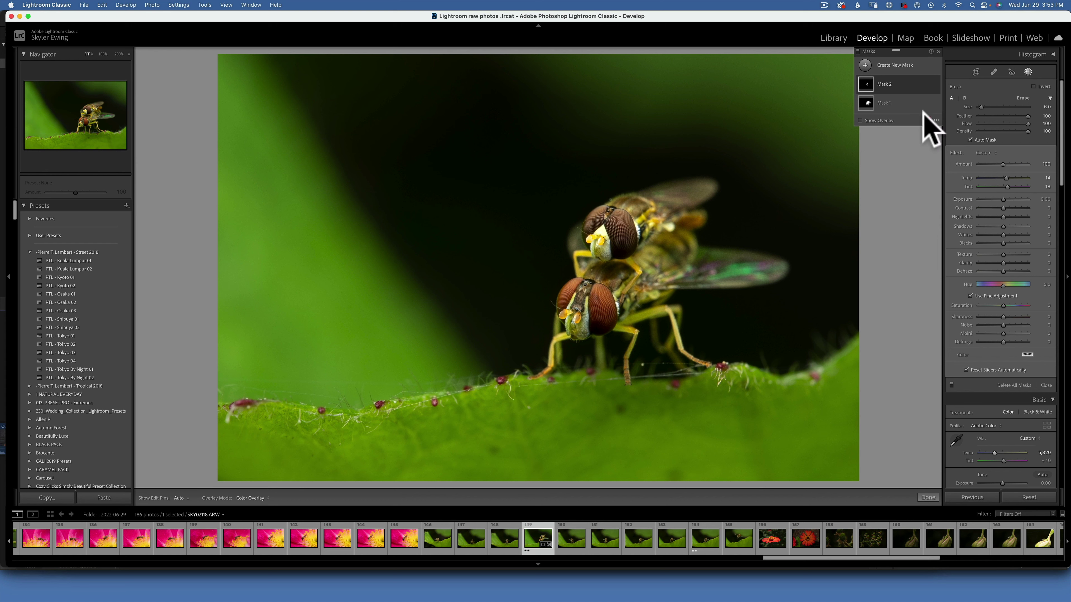
left_click(1028, 72)
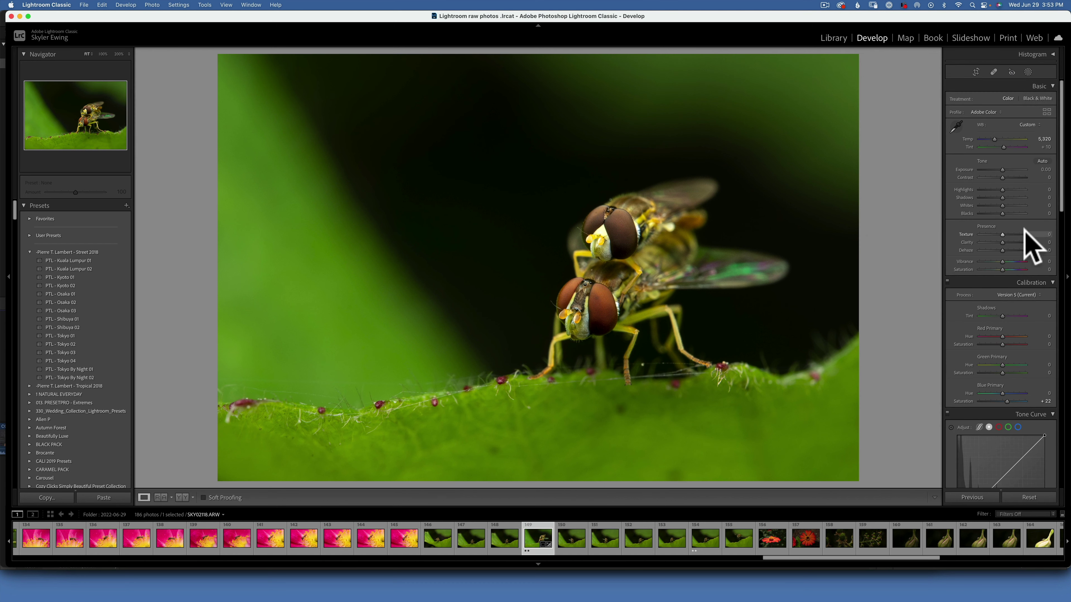
Step: In HSL Luminance, set Red to +19, Orange to +14 and Green to -18
scroll(1030, 246, "down", 10)
scroll(1025, 234, "down", 3)
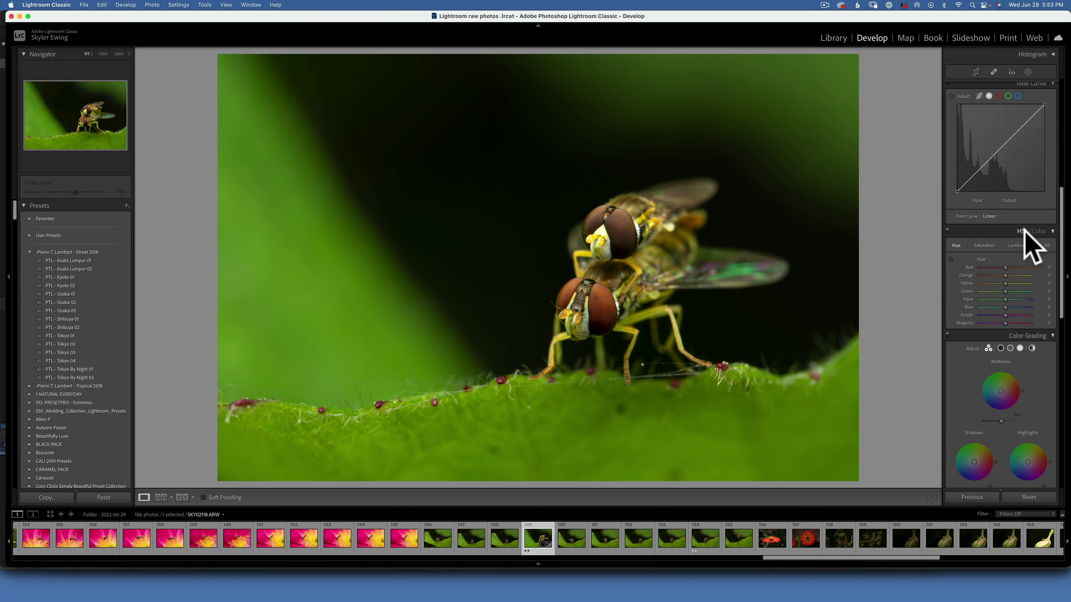
scroll(1028, 247, "down", 1)
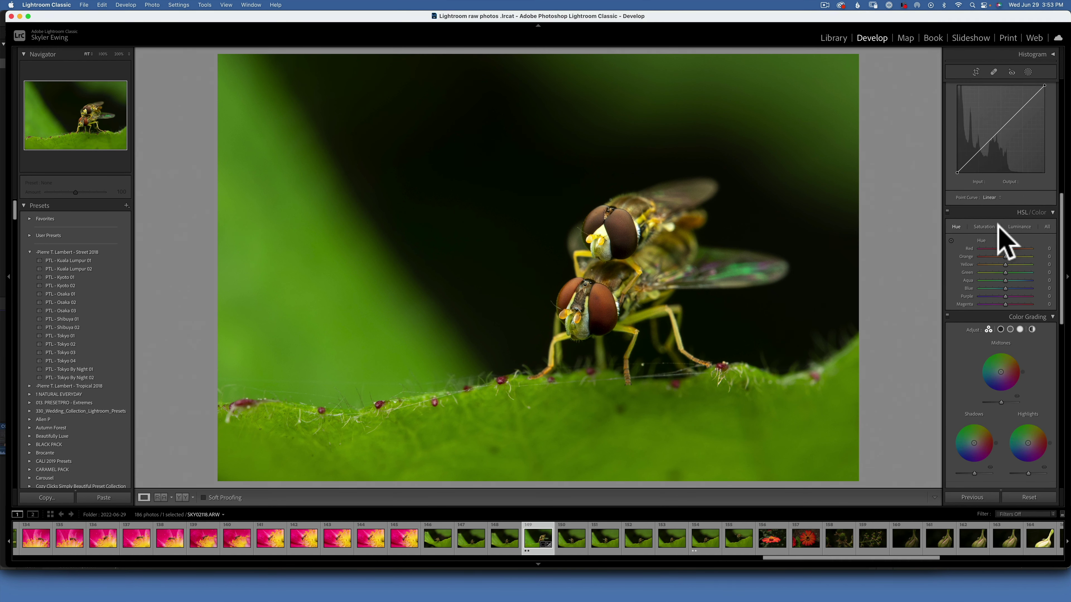
left_click(1017, 228)
mouse_move(1005, 257)
left_mouse_down()
mouse_move(1023, 258)
mouse_move(1012, 256)
left_mouse_up()
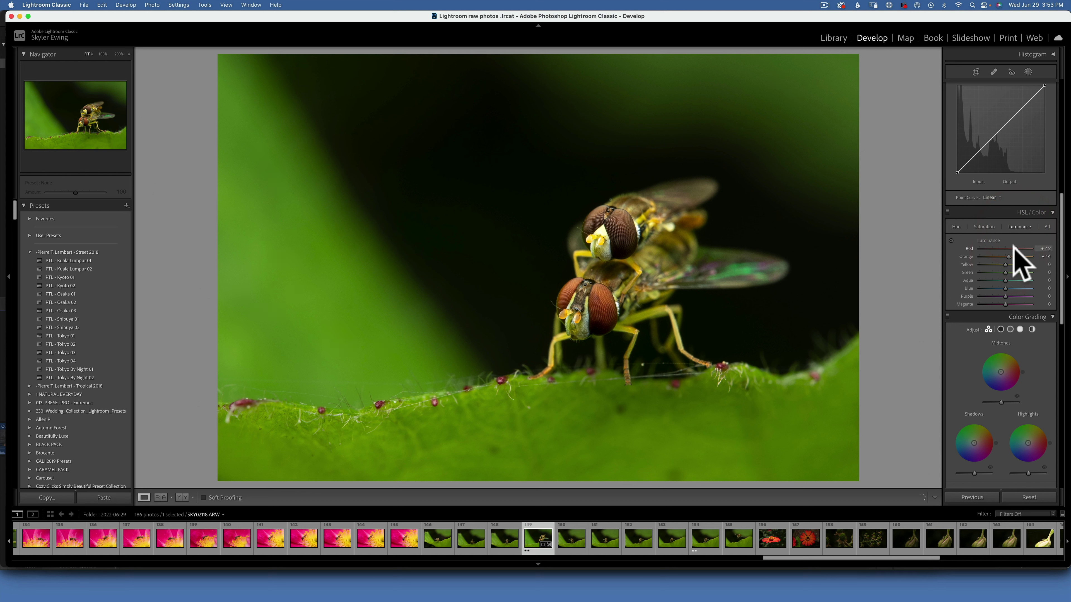
left_click(1008, 249)
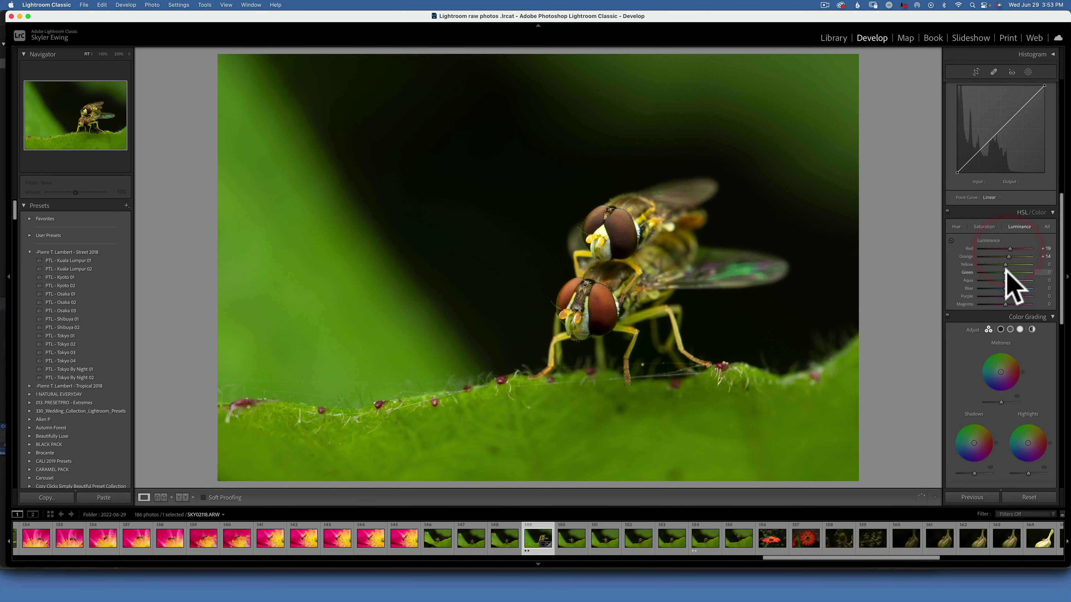
mouse_move(1006, 272)
left_mouse_down()
mouse_move(991, 272)
mouse_move(1001, 272)
left_mouse_up()
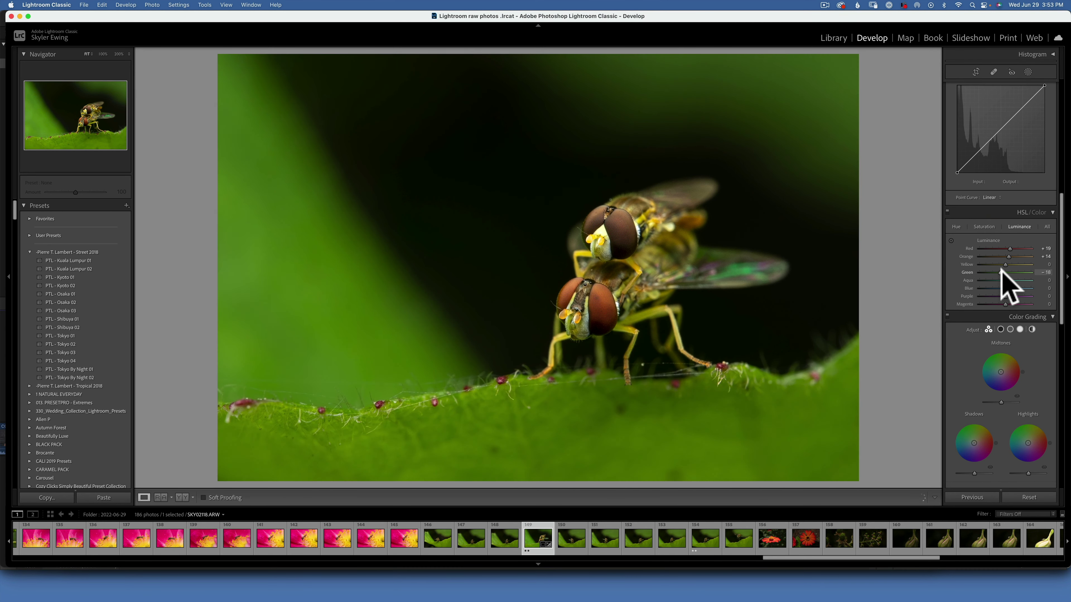
left_click(984, 226)
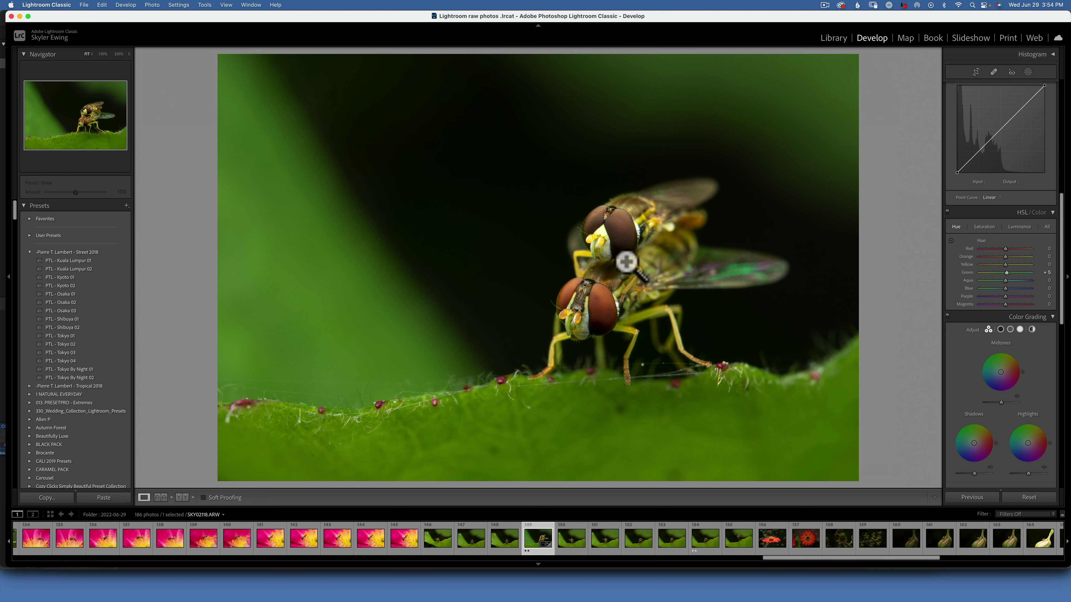
Step: Warm the Basic Temp to 6,024 and send the photo to Photoshop with Cmd+E
scroll(988, 232, "up", 10)
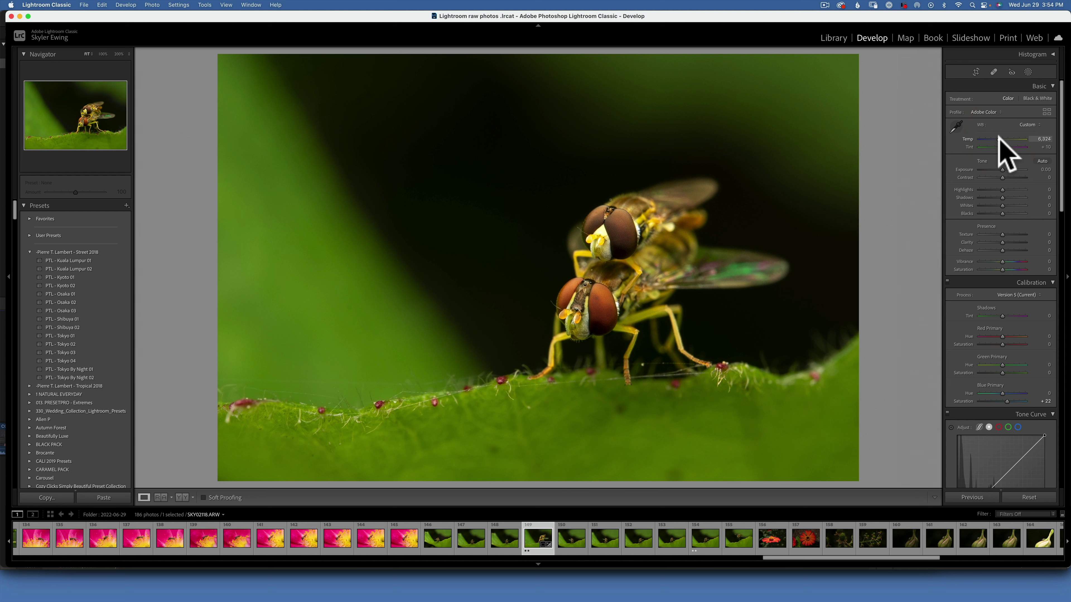
key("super+e")
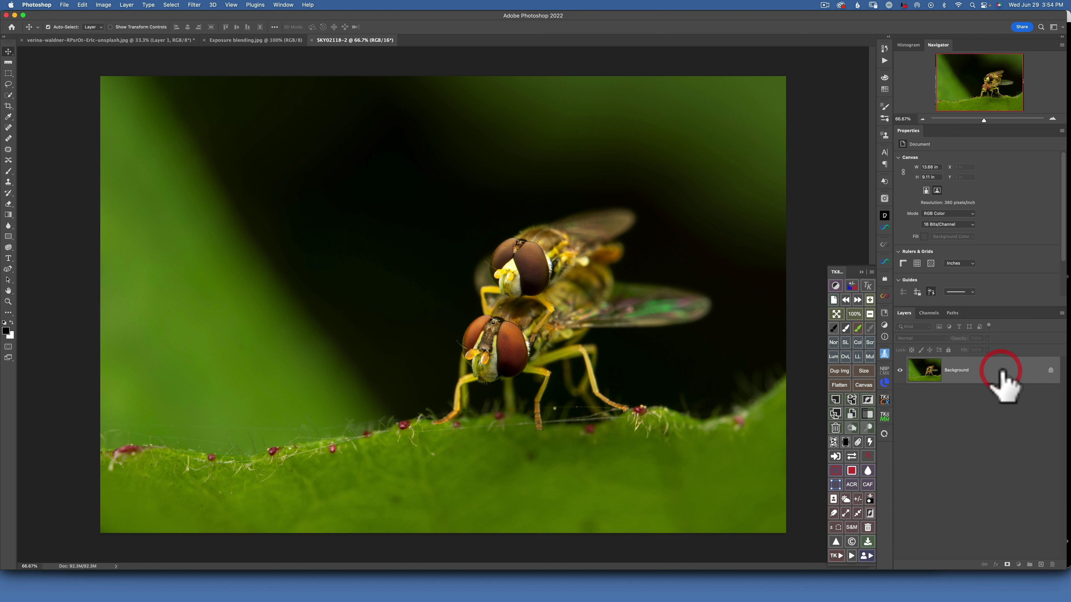
Step: Duplicate the Background into a new Layer 1 with Cmd+J
key("super")
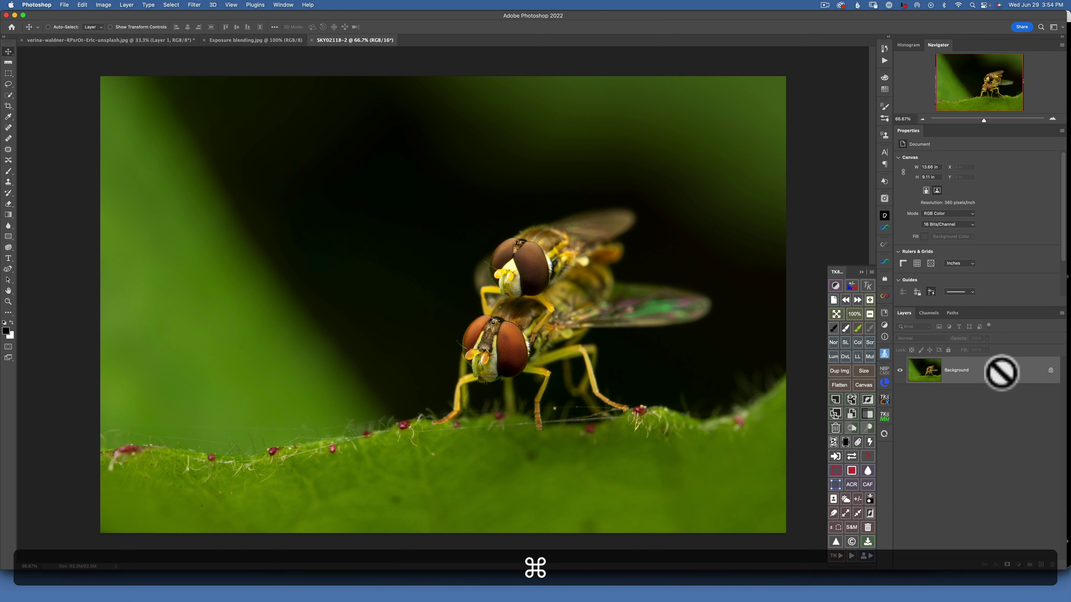
key("super+j")
key("super")
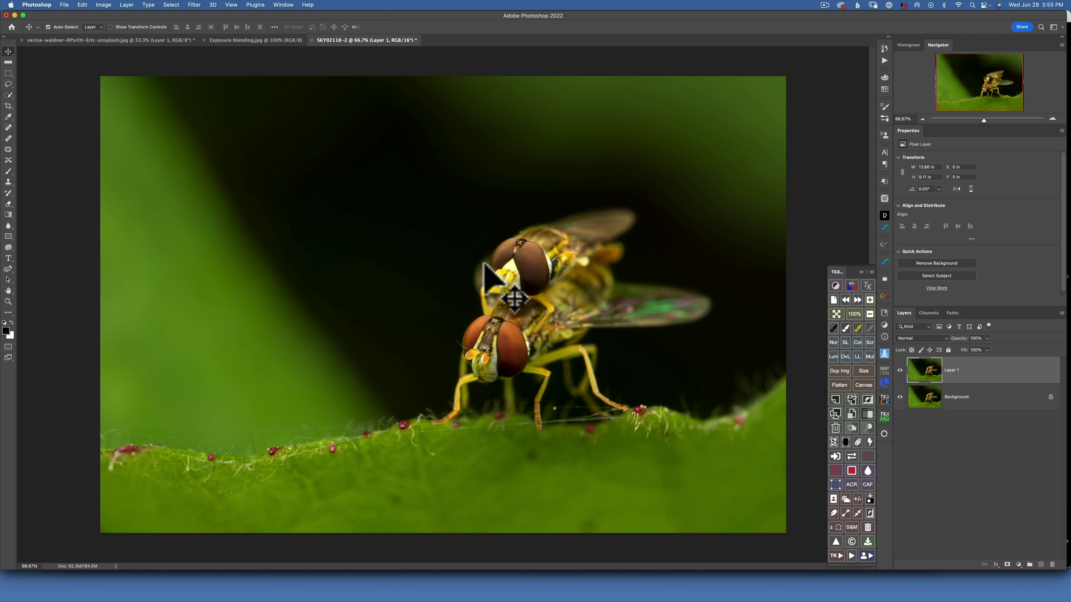
Step: View the hoverflies at 100% zoom and make Layer 1 the active layer
key("z")
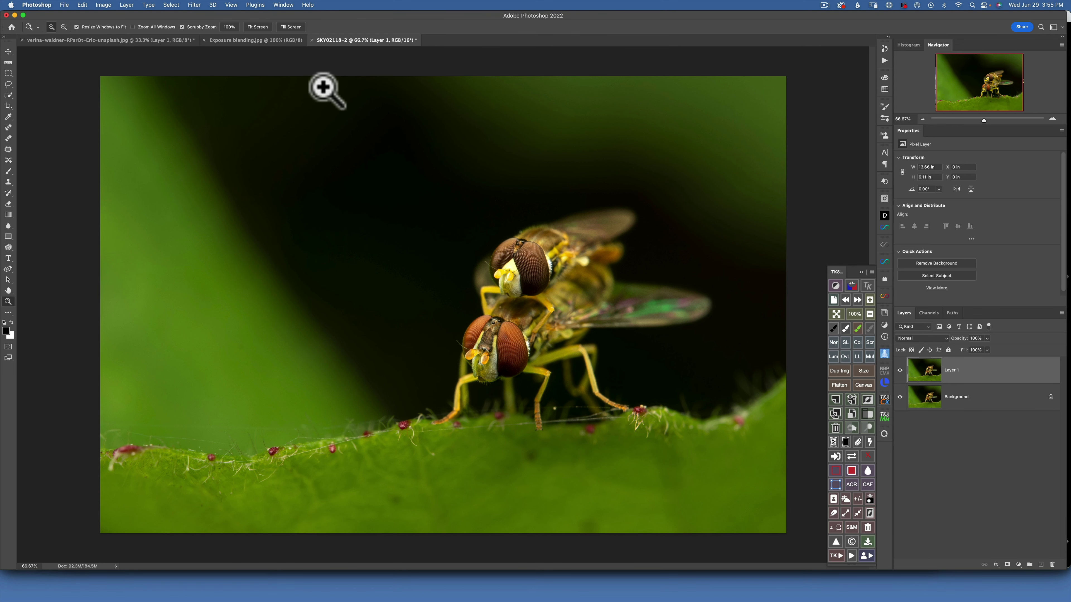
left_click(229, 27)
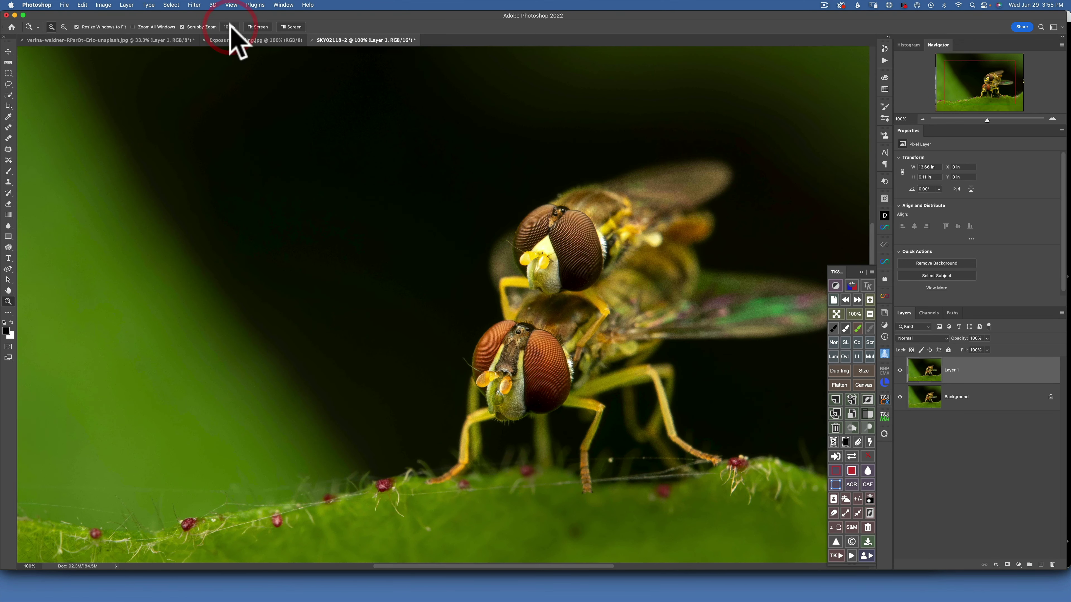
key("v")
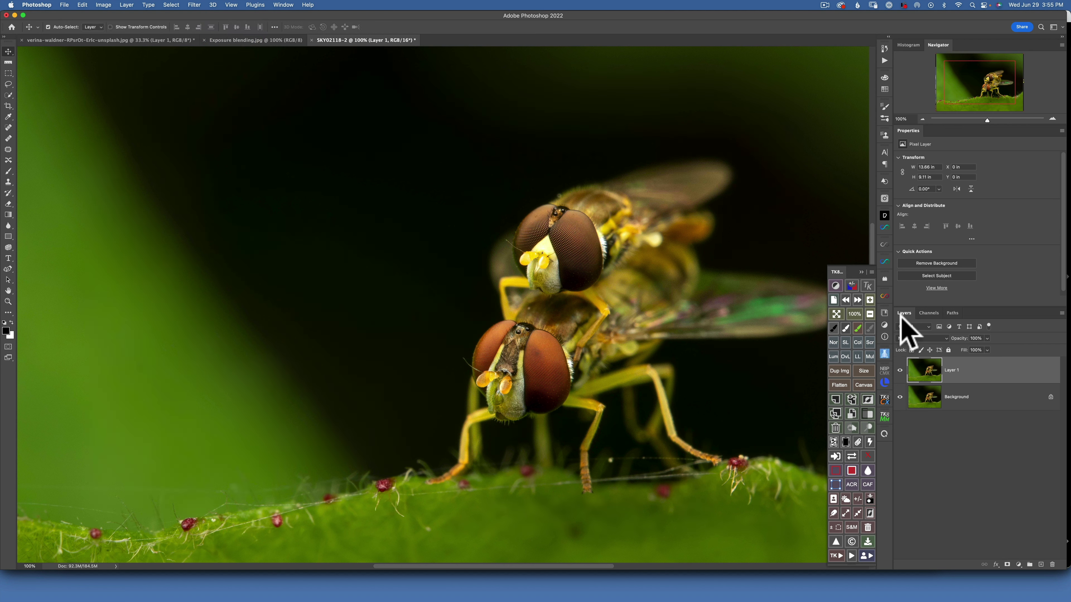
left_click(924, 371)
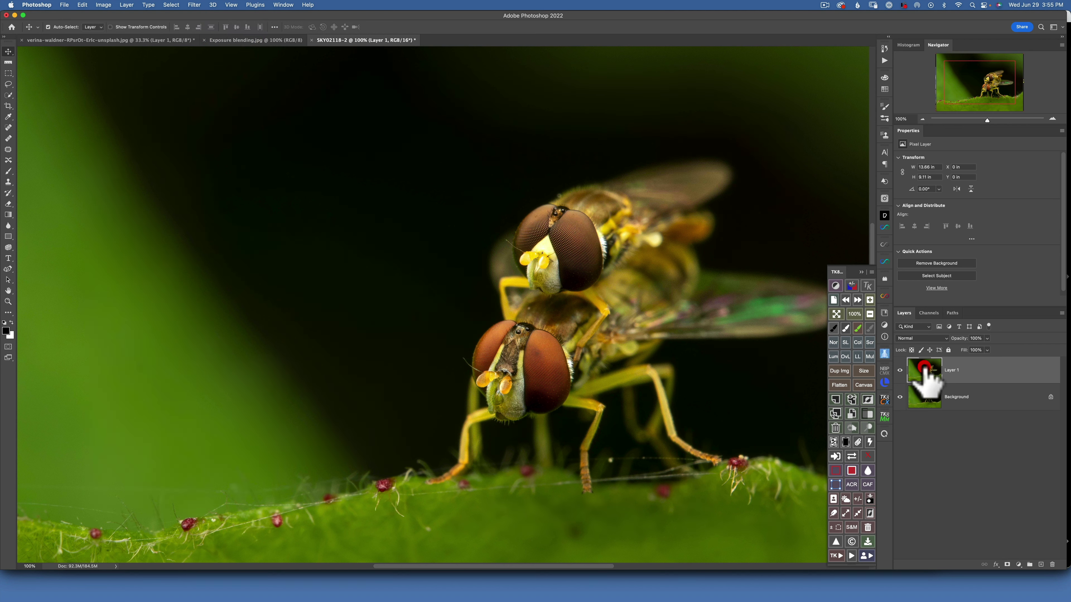
Step: Apply a High Pass filter to Layer 1 with a 2.2-pixel radius, previewing the fly's eye
left_click(196, 5)
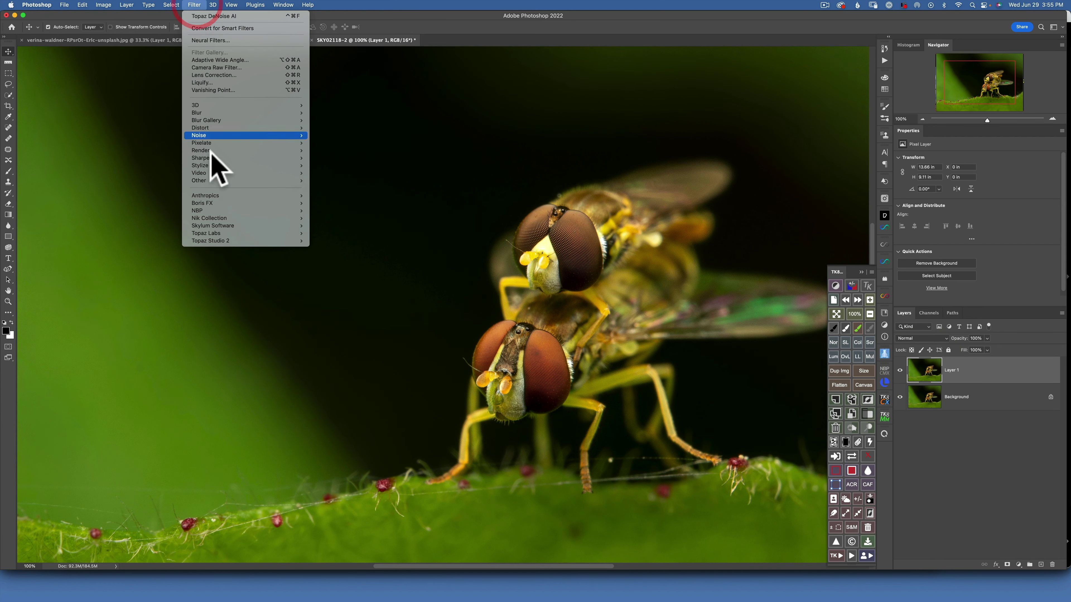
mouse_move(220, 182)
left_click(347, 188)
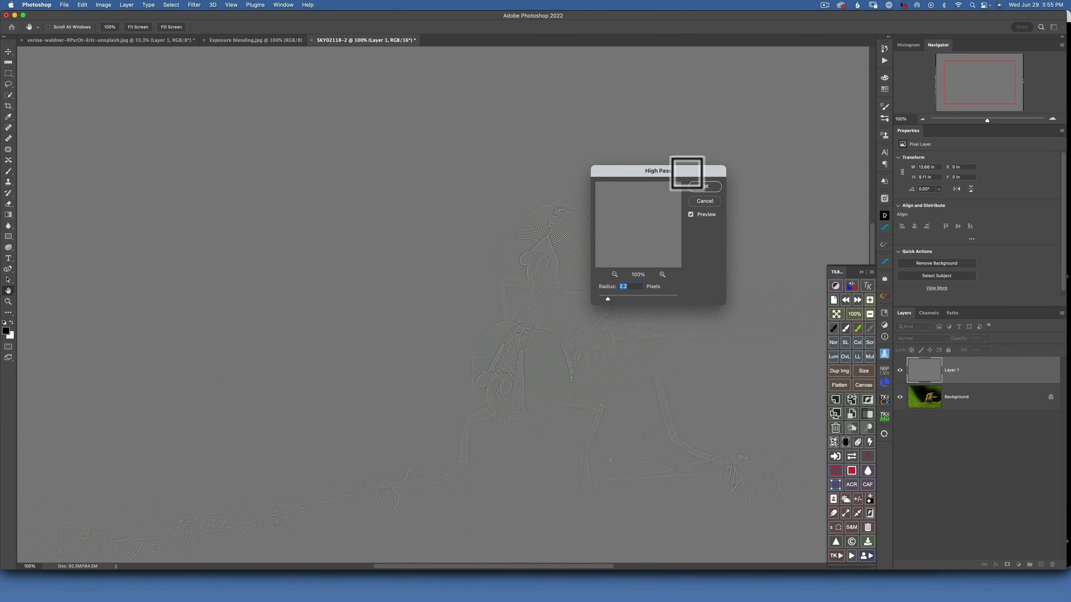
left_click_drag(674, 171, 769, 97)
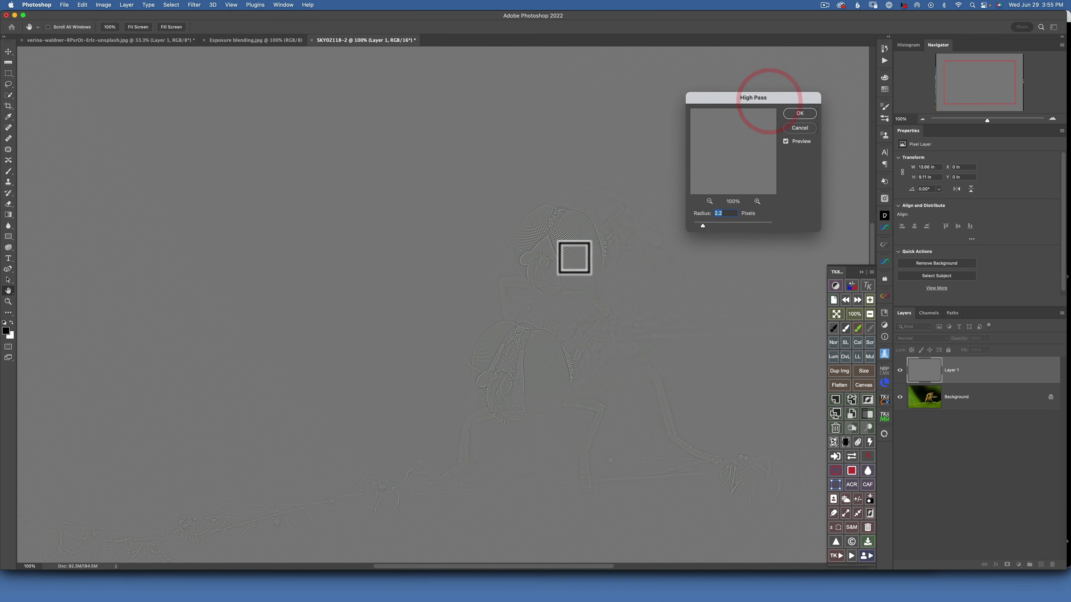
left_click(575, 254)
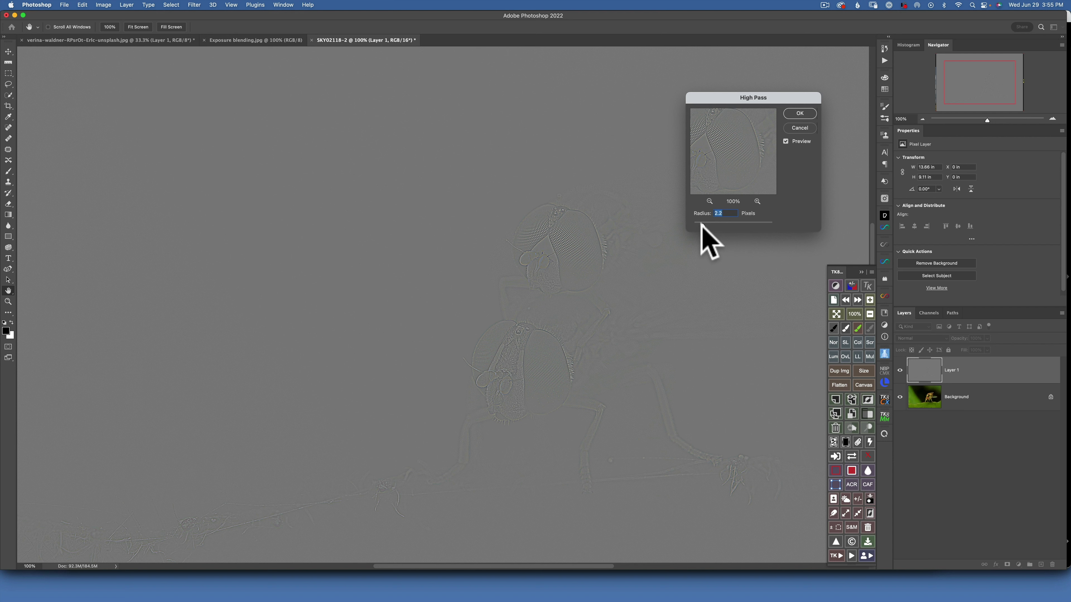
left_click_drag(700, 223, 717, 226)
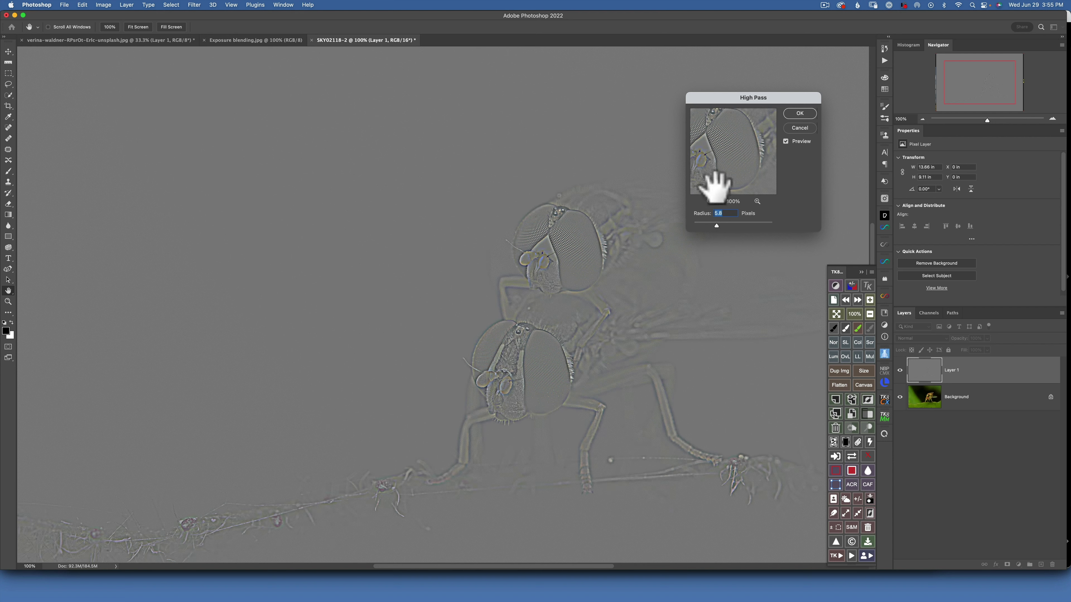
left_click_drag(717, 227, 701, 226)
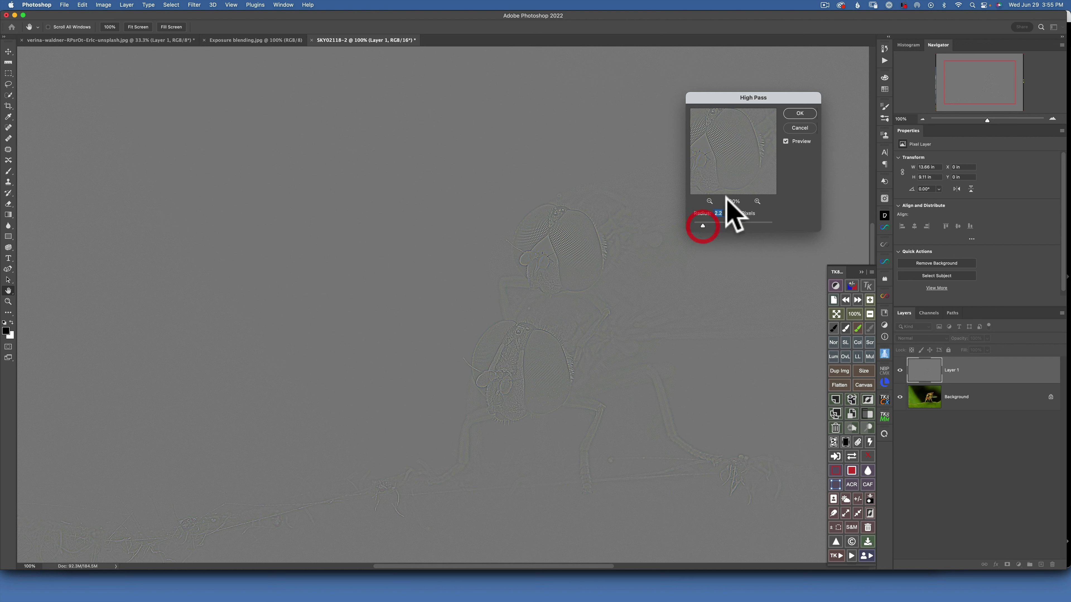
left_click(800, 114)
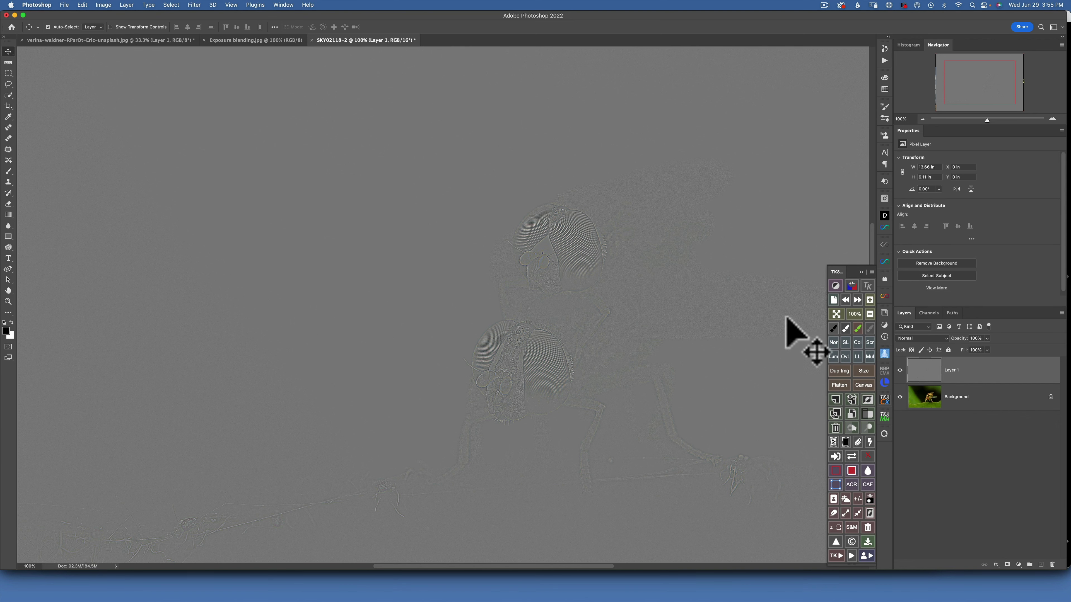
Step: Set Layer 1's blend mode to Overlay and toggle its visibility to compare the sharpening
left_click(928, 340)
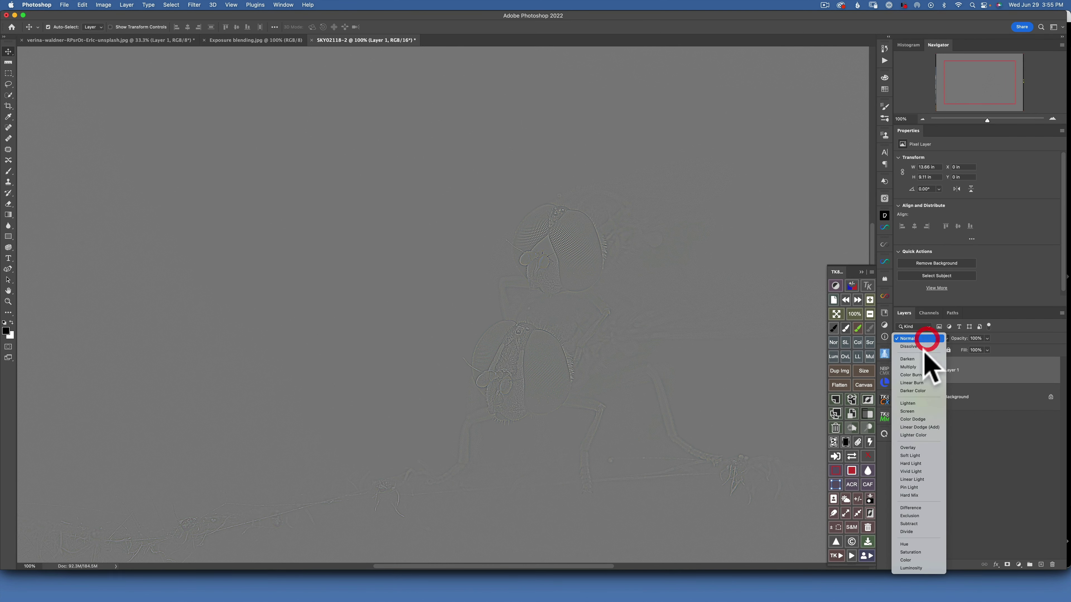
left_click(912, 450)
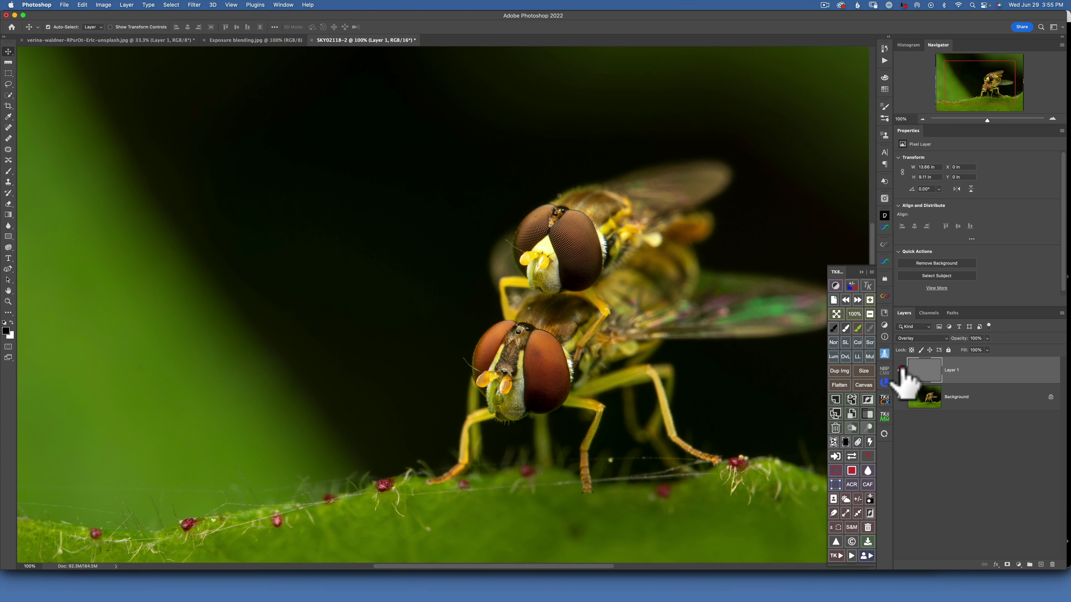
left_click(900, 369)
left_click(901, 370)
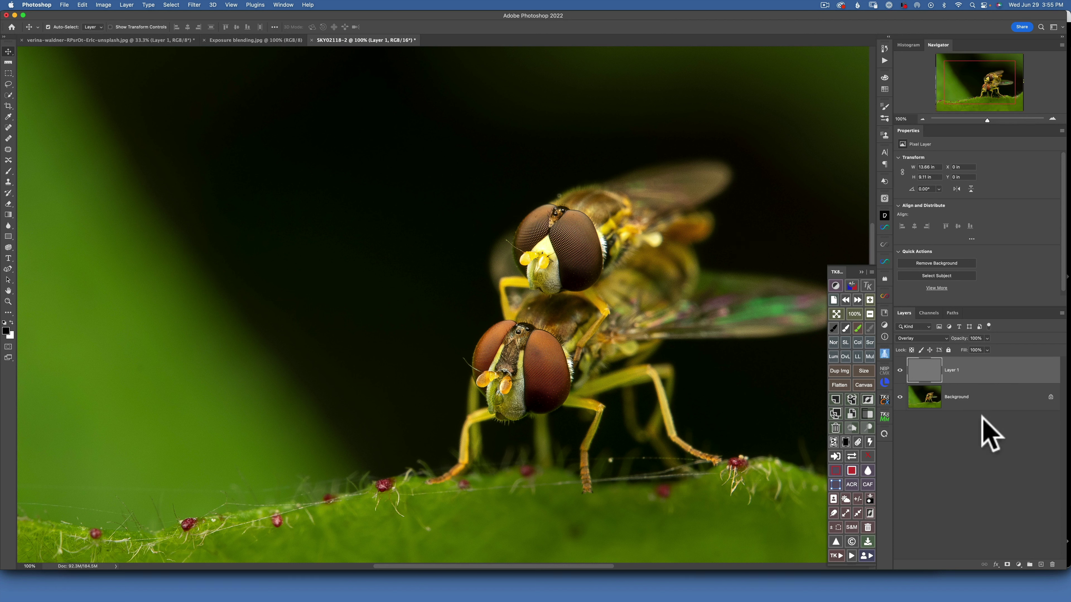
key("alt")
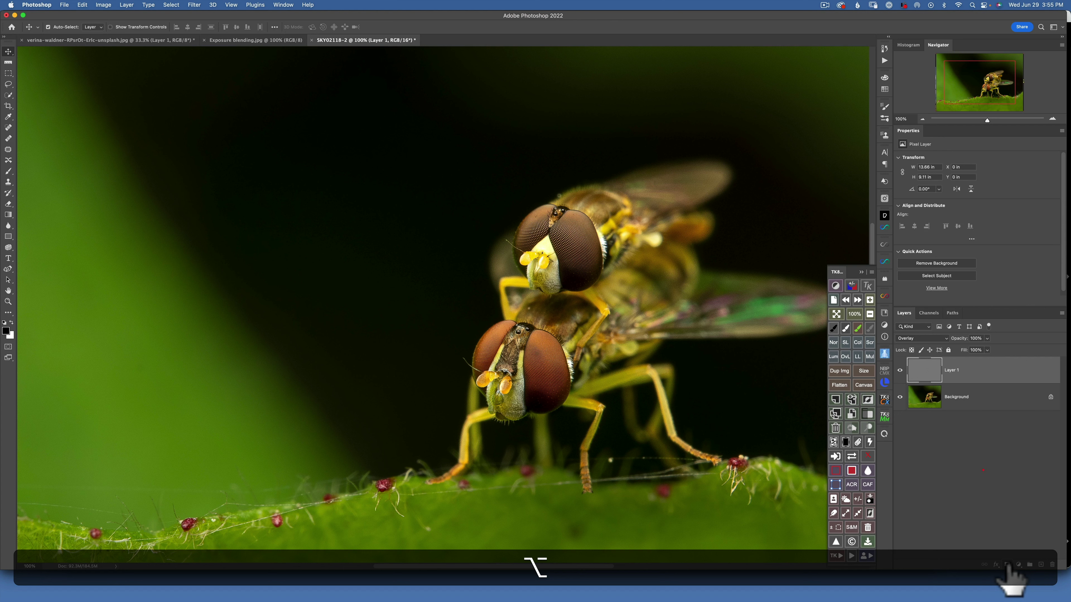
Step: Add a black mask to the grey Overlay layer and paint it white over the hoverflies with a smaller brush
left_click(1007, 565, "alt")
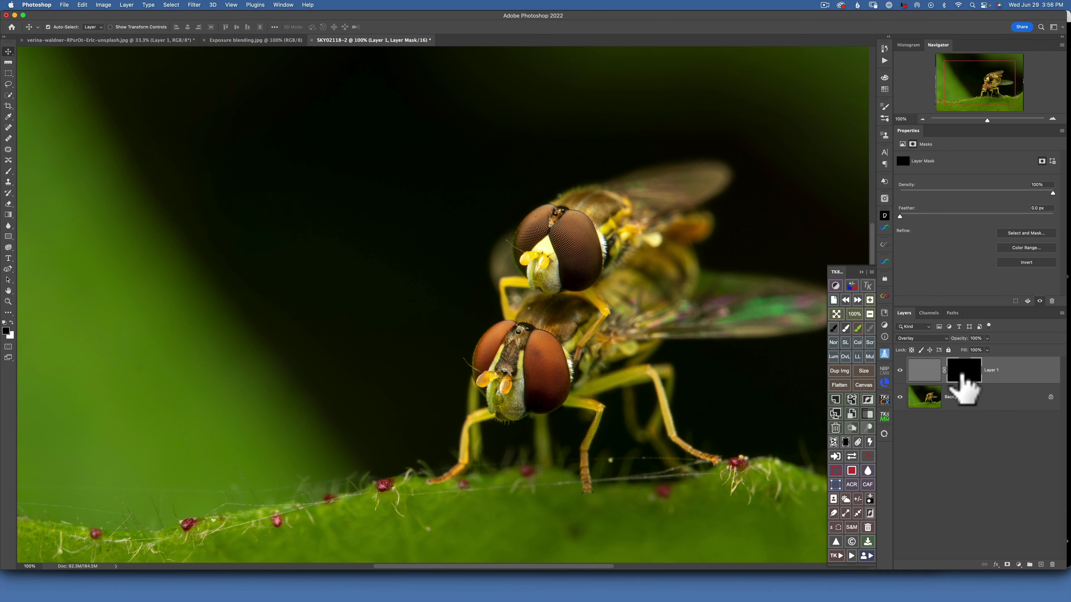
key("b")
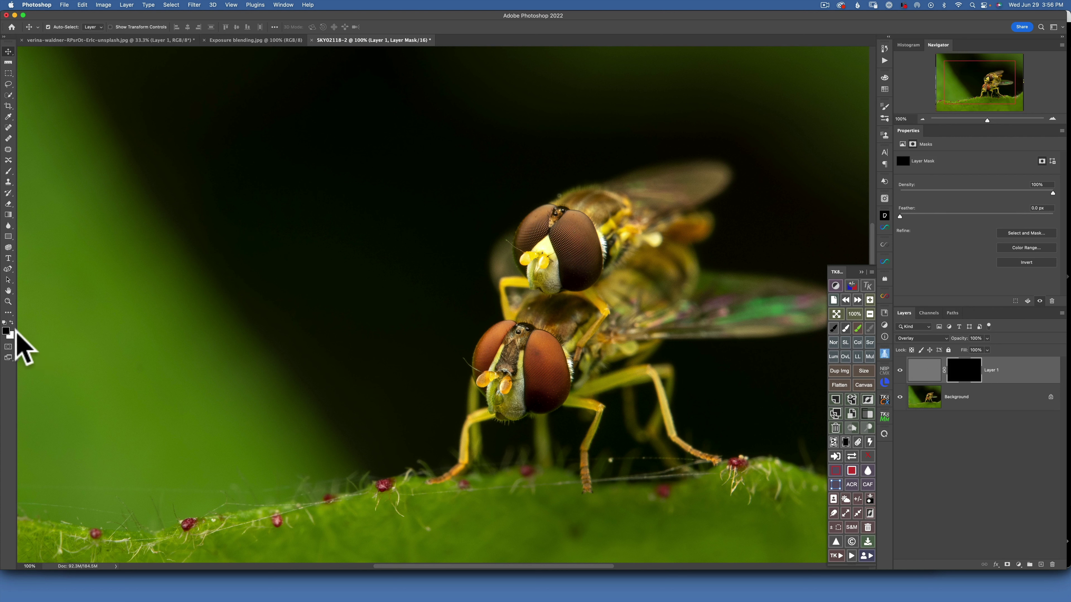
key("x")
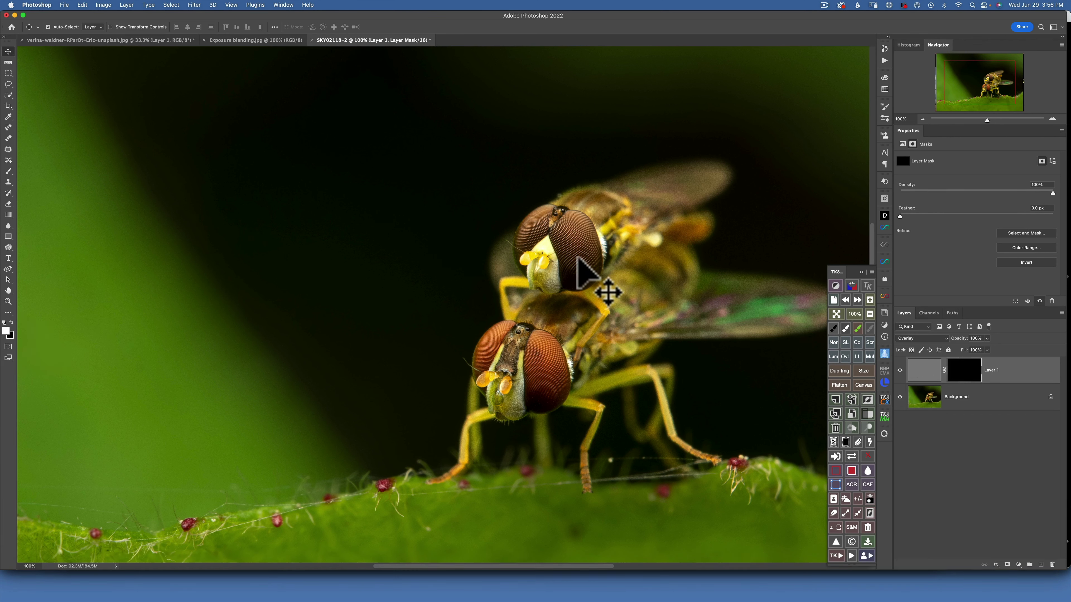
key("b")
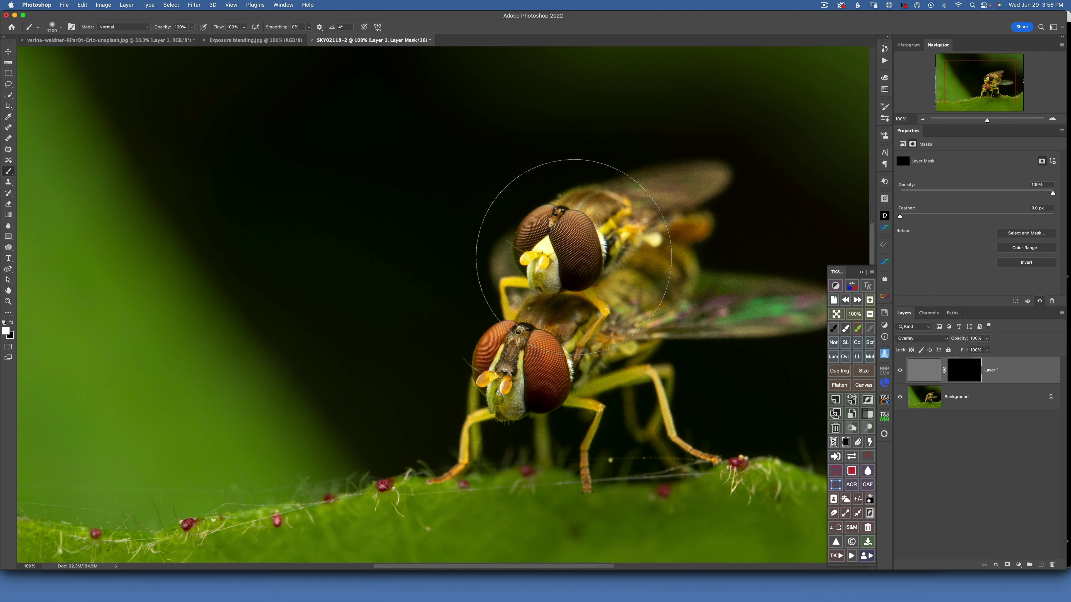
key("bracketleft")
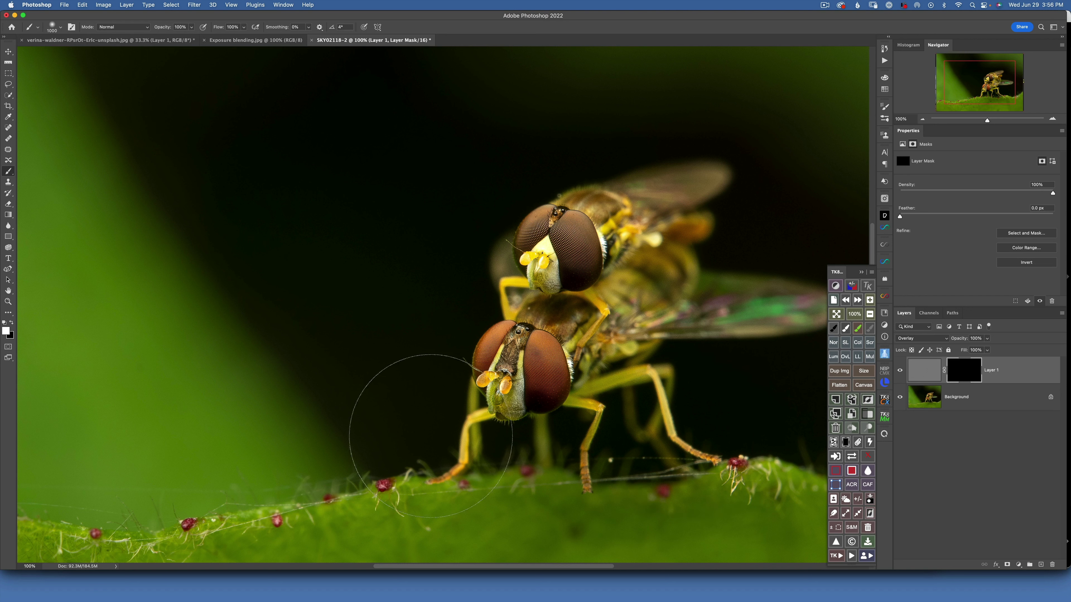
mouse_move(527, 270)
left_mouse_down()
mouse_move(656, 263)
mouse_move(656, 313)
mouse_move(548, 312)
left_mouse_up()
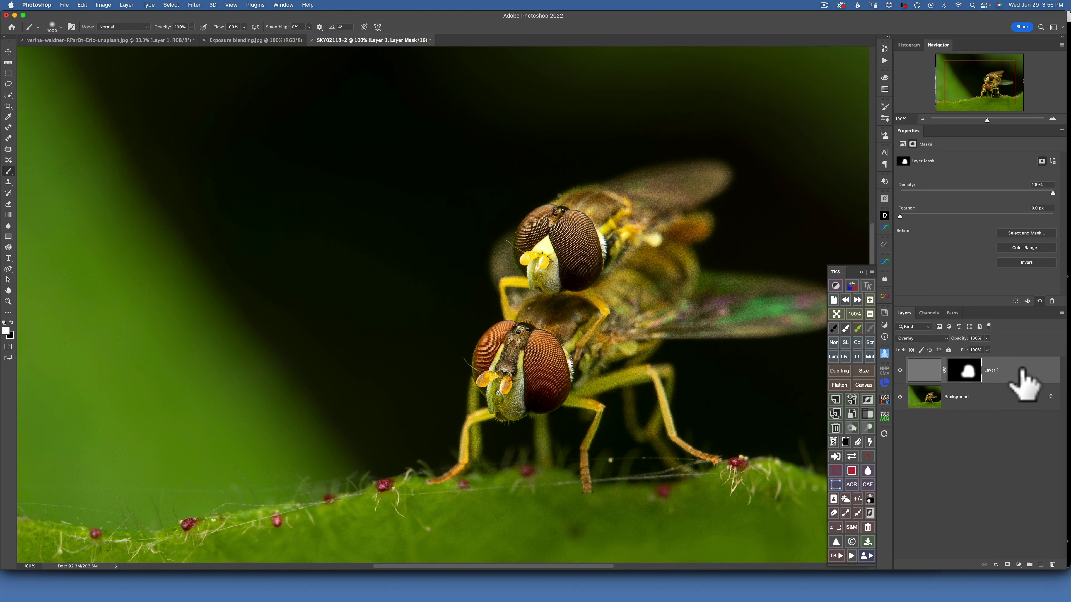
Step: Flatten the layers into Background, duplicate it as Layer 1 with Cmd+J, and fit the image on screen
right_click(1027, 381)
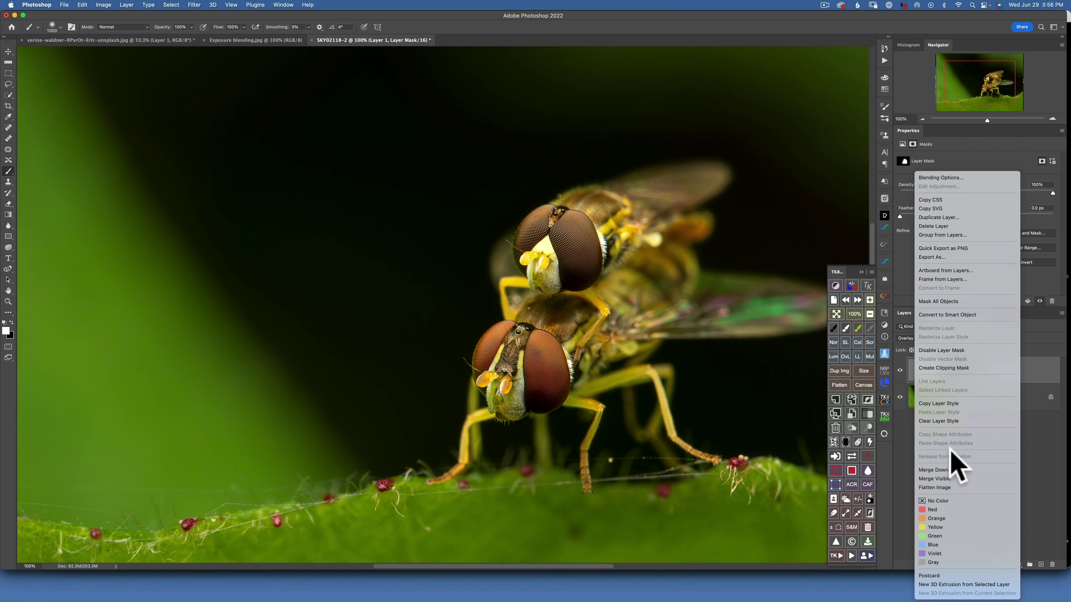
left_click(952, 487)
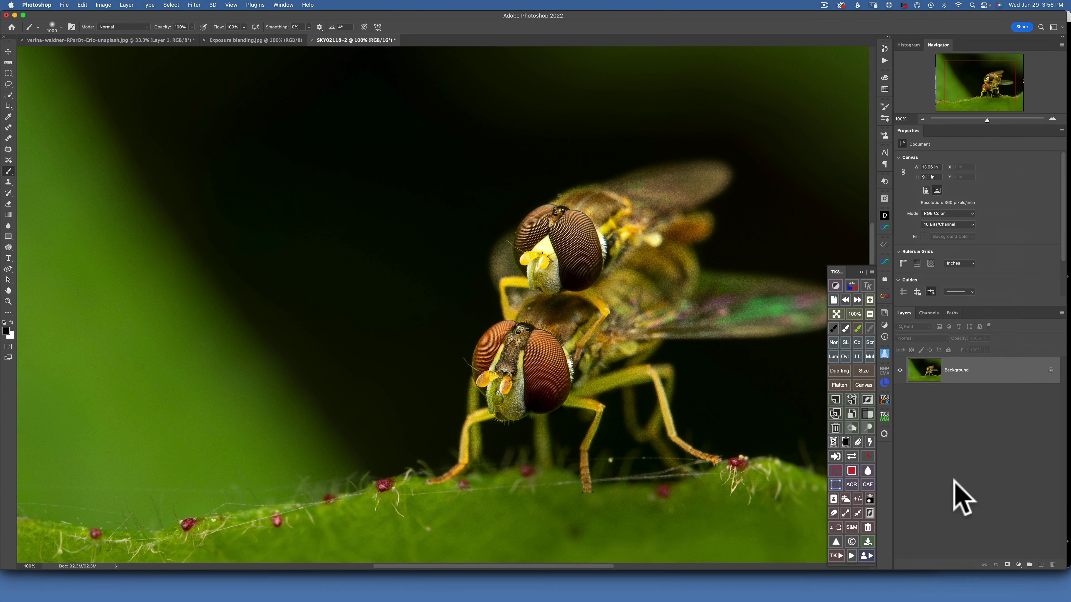
key("super+j")
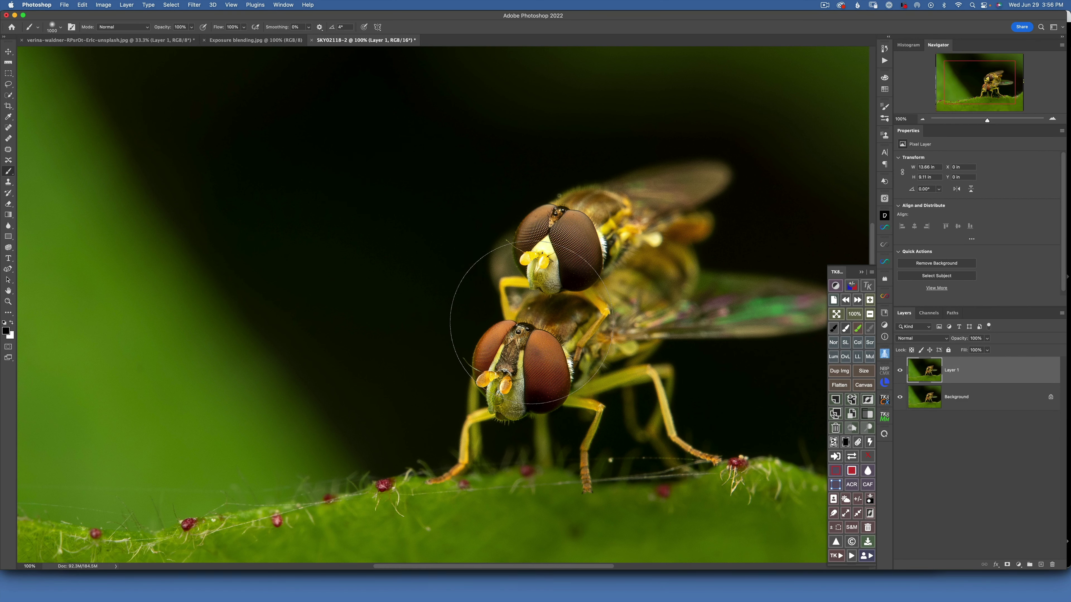
key("super")
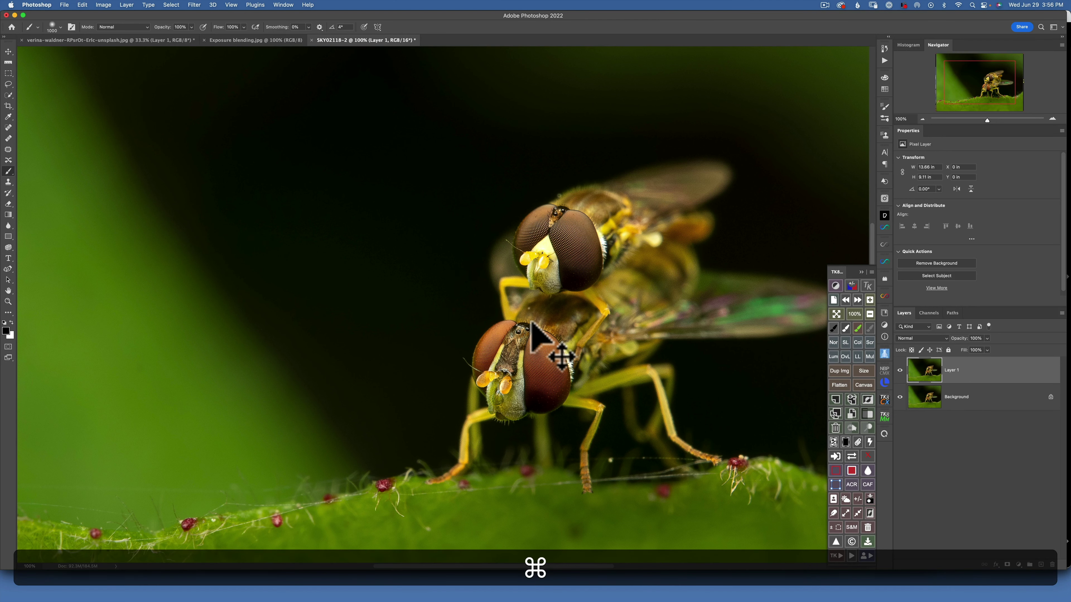
key("super+0")
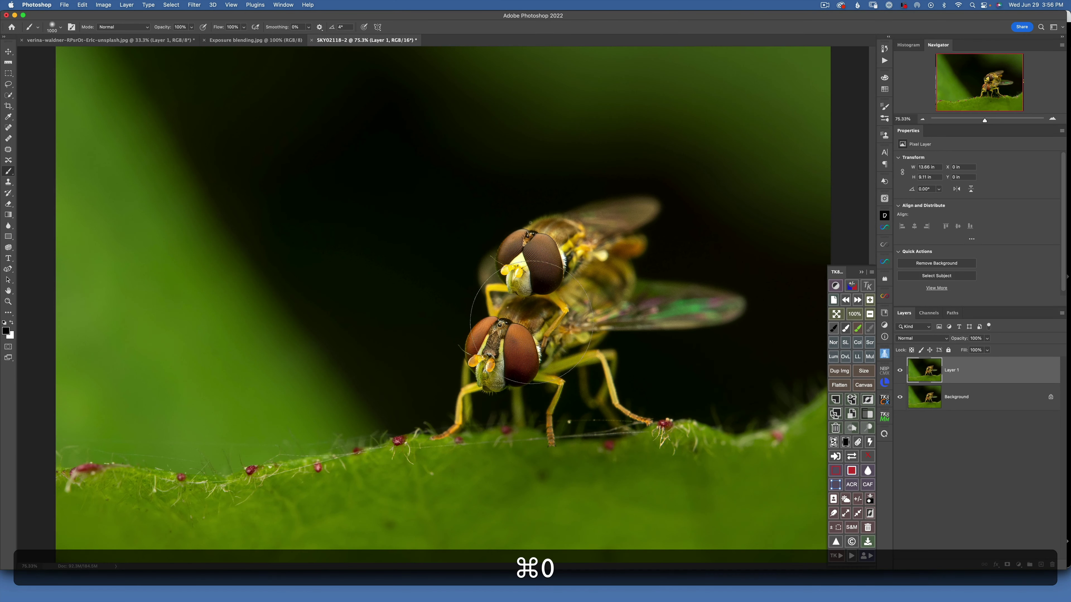
Step: Play the Turner (light paint + extra rich) action, continuing past the flatten warning
left_click(884, 60)
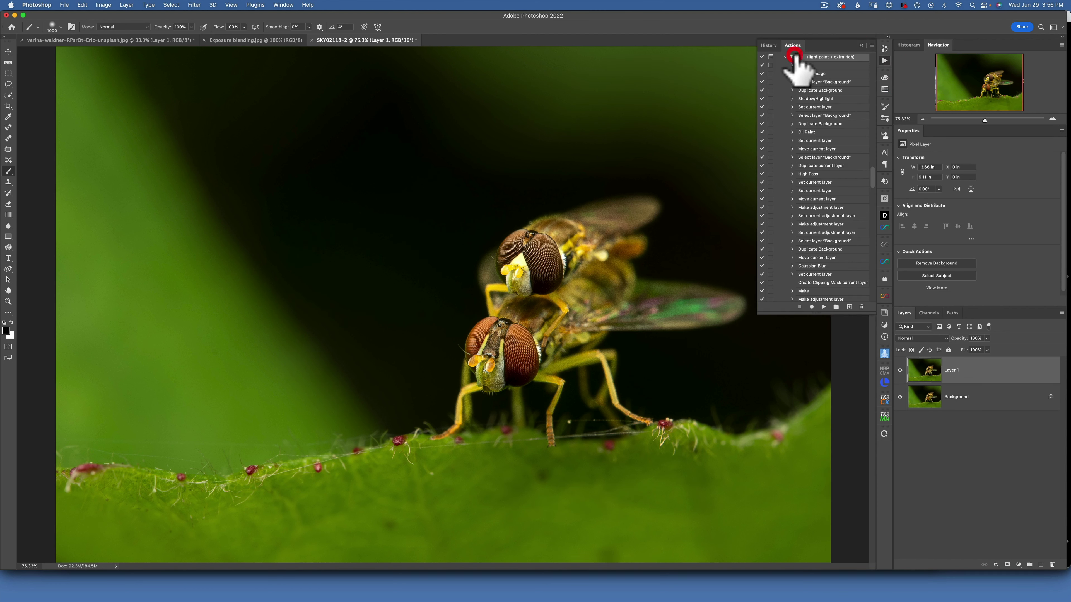
left_click(824, 307)
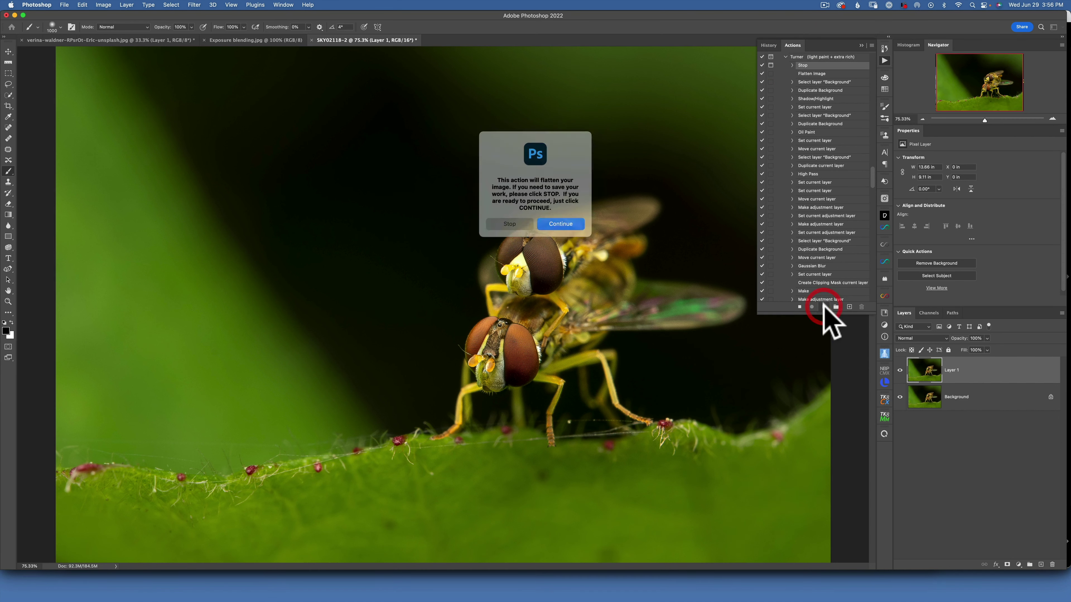
left_click(559, 223)
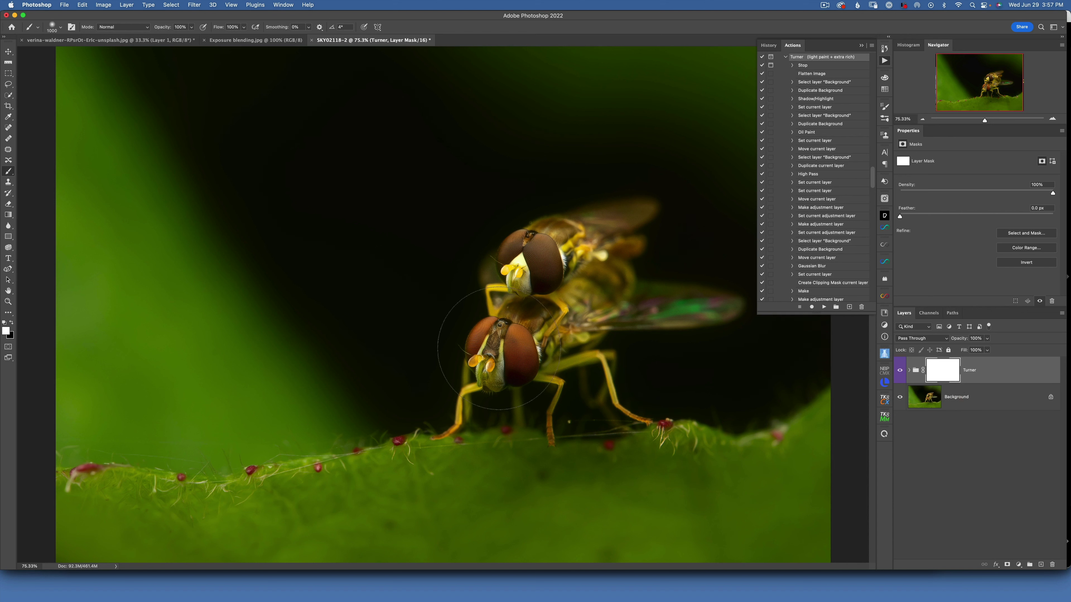
Step: Paint the Turner group's mask black over the fly heads, wings, legs and the leaf below
key("x")
mouse_move(561, 263)
left_mouse_down()
mouse_move(519, 312)
mouse_move(502, 355)
mouse_move(545, 369)
left_mouse_up()
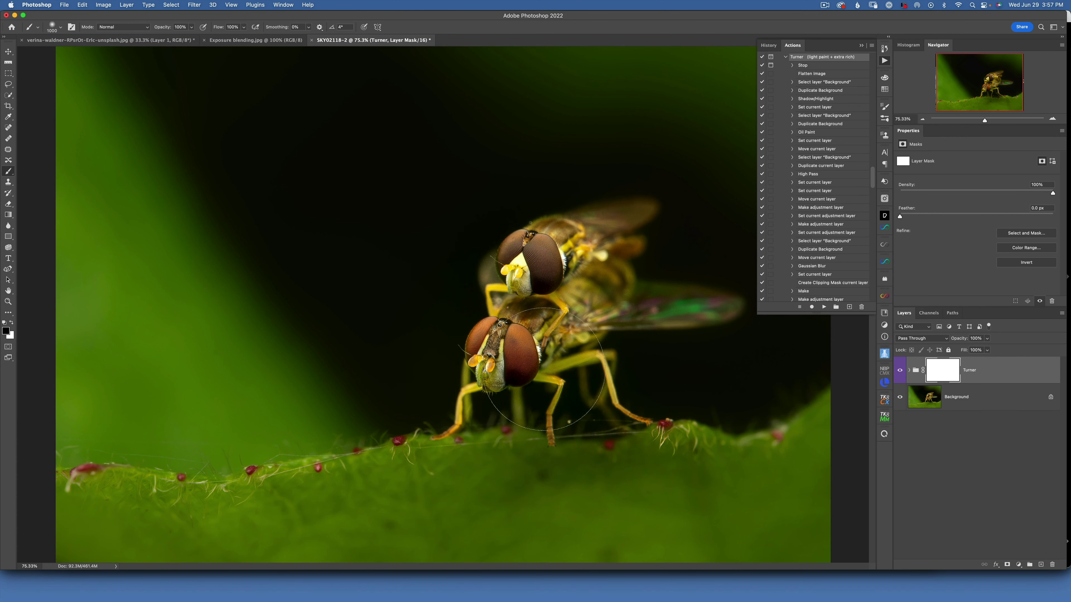
mouse_move(681, 371)
left_mouse_down()
mouse_move(406, 383)
mouse_move(430, 371)
left_mouse_up()
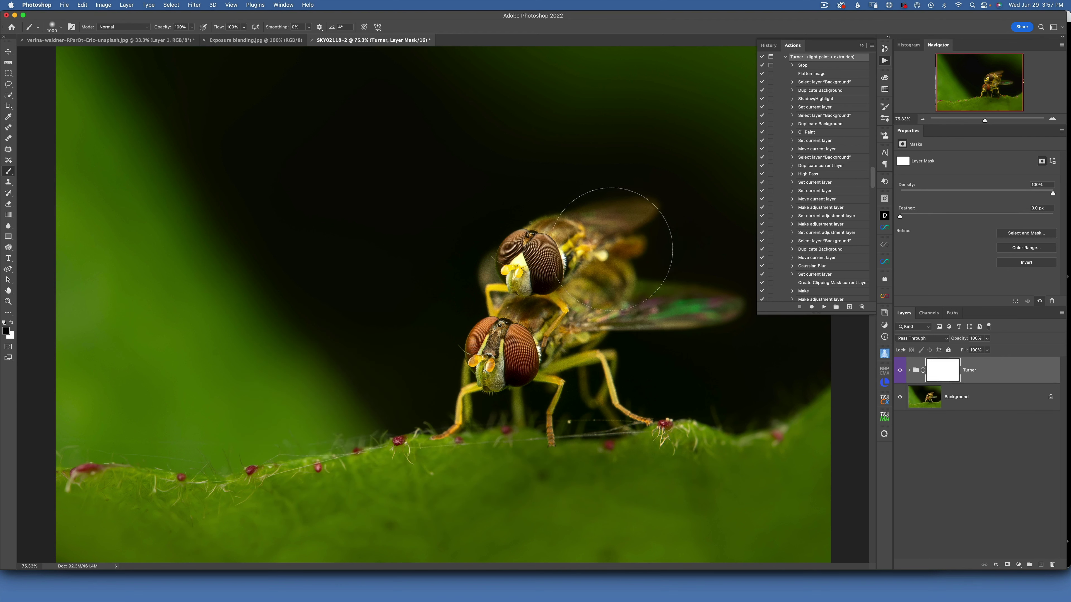
mouse_move(611, 249)
left_mouse_down()
mouse_move(639, 241)
mouse_move(728, 354)
left_mouse_up()
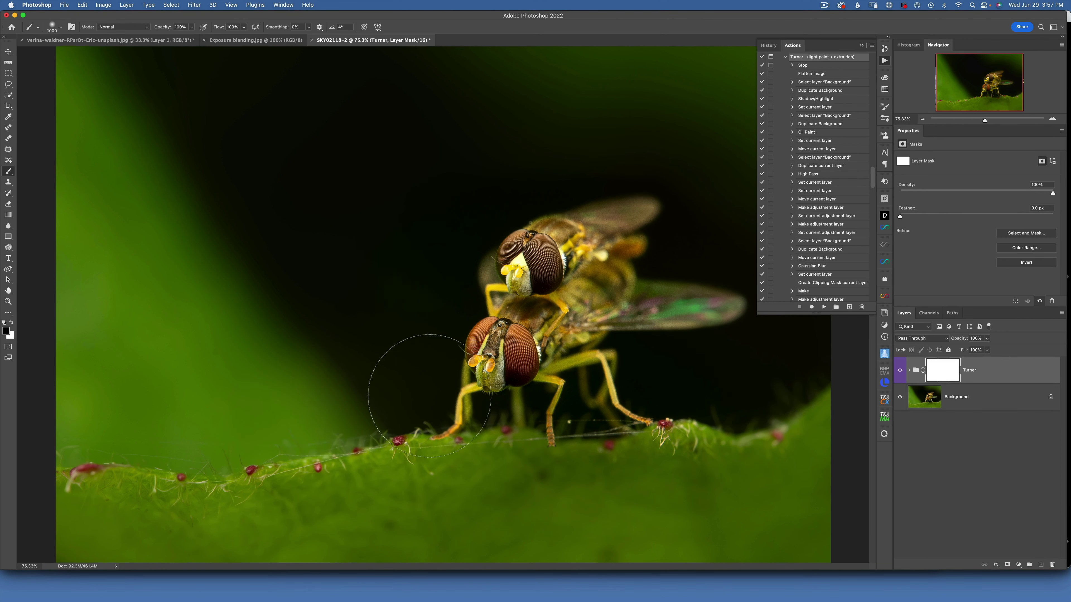
mouse_move(429, 396)
left_mouse_down()
mouse_move(401, 405)
mouse_move(658, 266)
mouse_move(632, 371)
left_mouse_up()
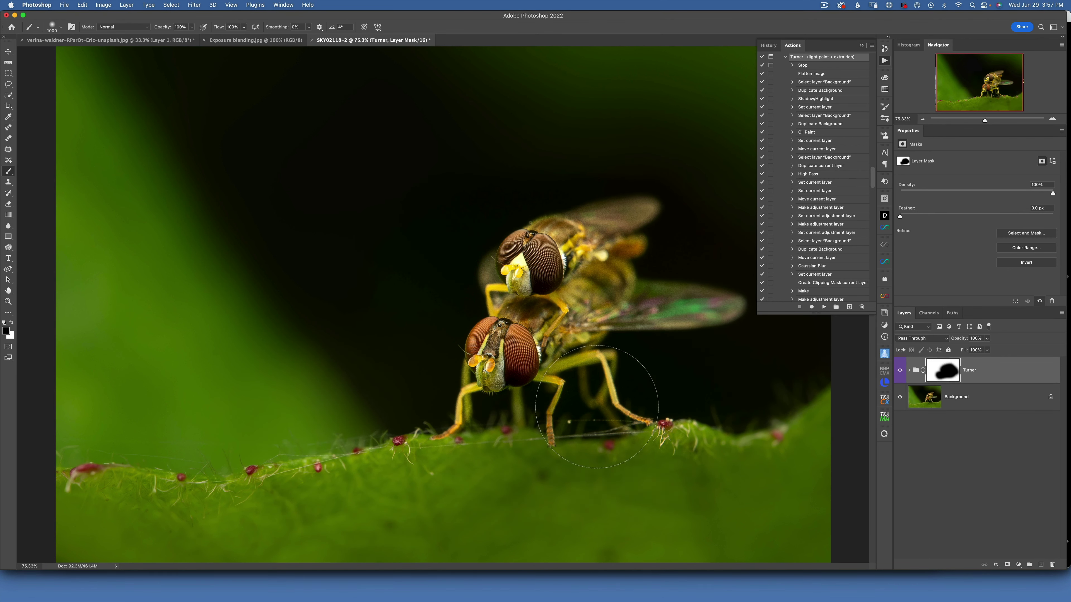
key("bracketleft")
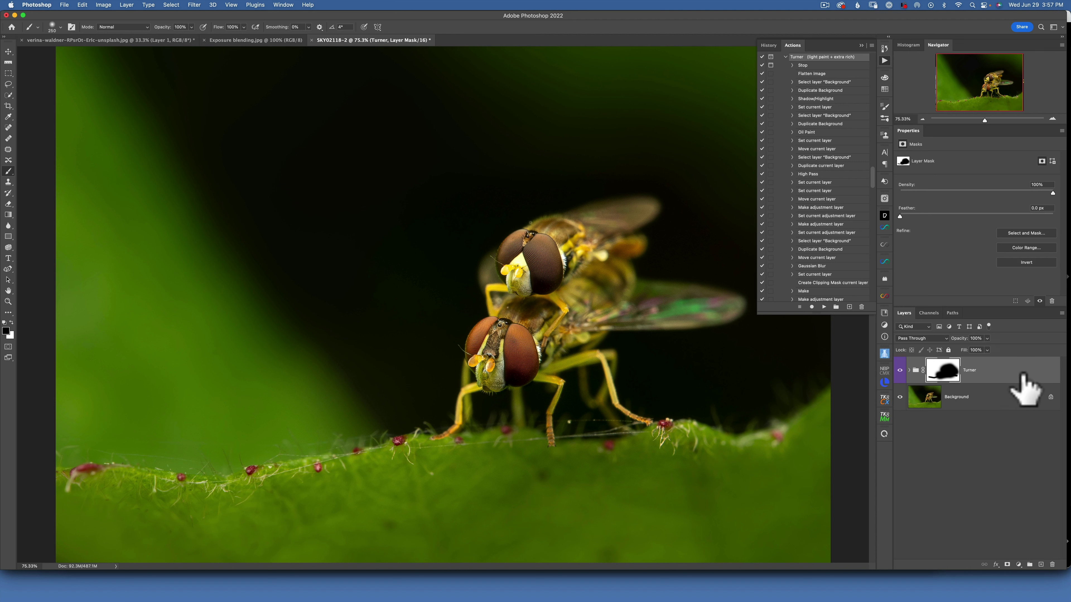
Step: Flatten the Turner group into Background from the TK8 panel and duplicate it as Layer 1
right_click(1007, 369)
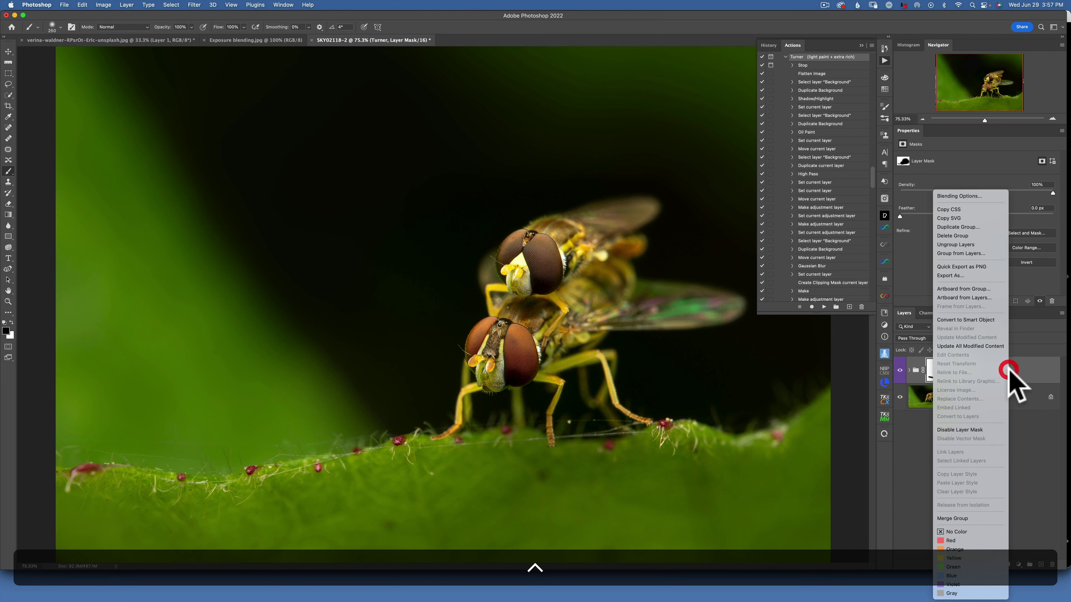
left_click(1026, 370)
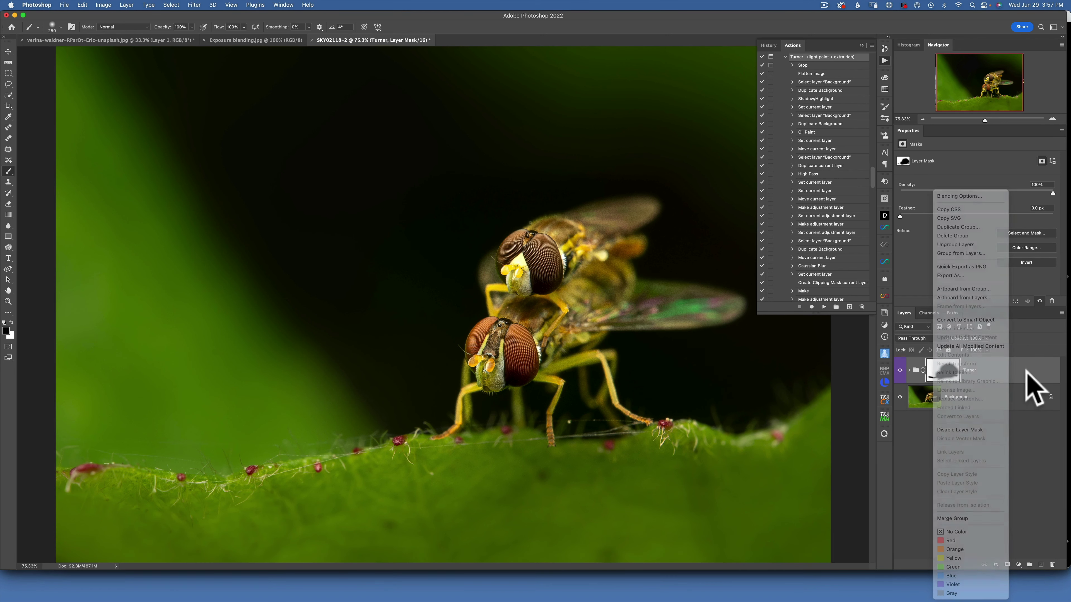
left_click(885, 401)
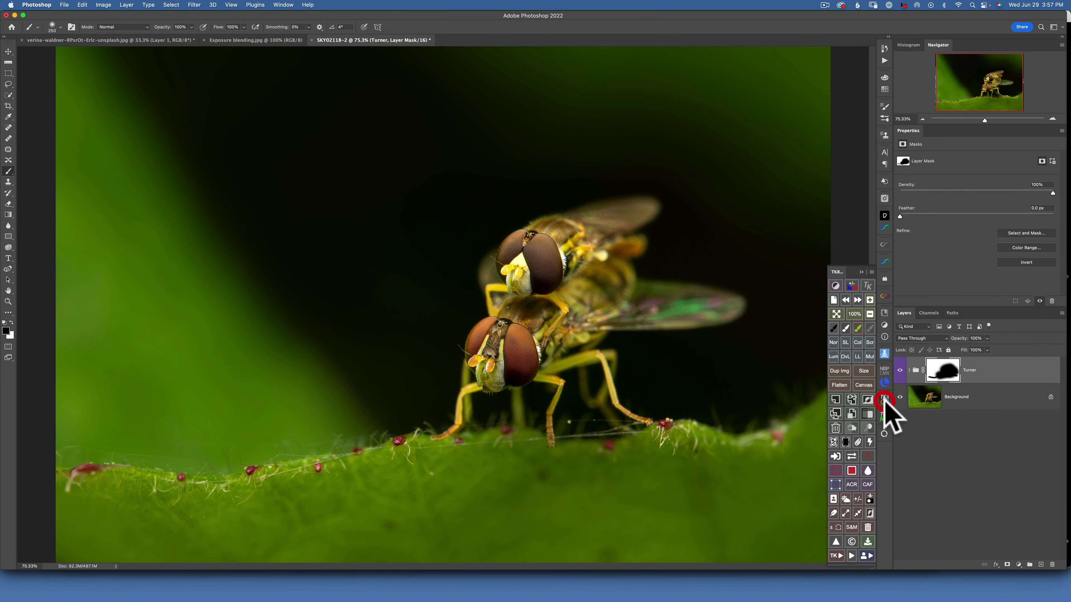
left_click(840, 385)
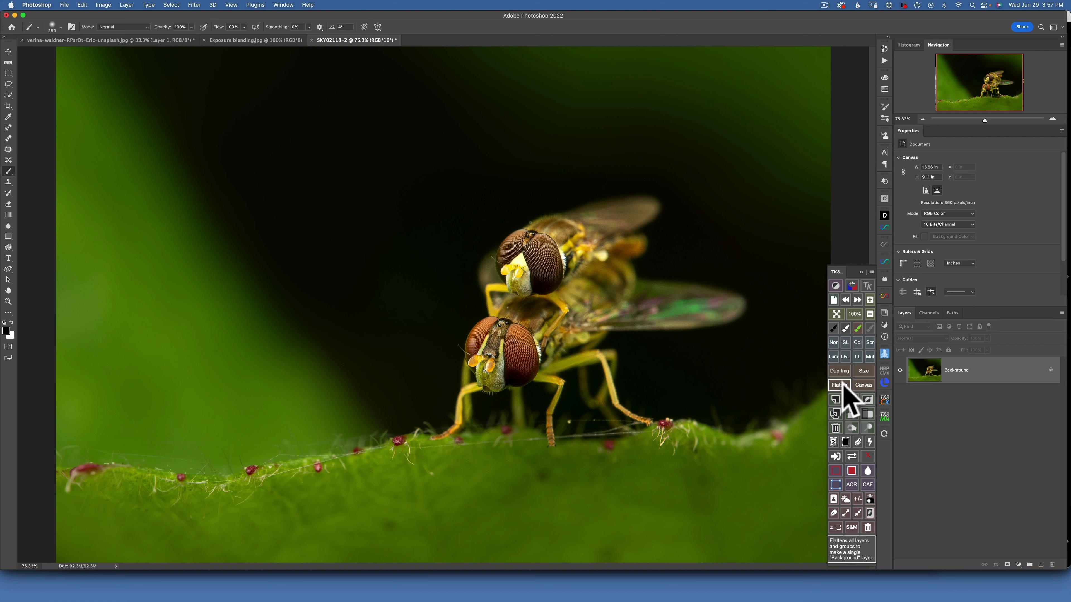
key("super+j")
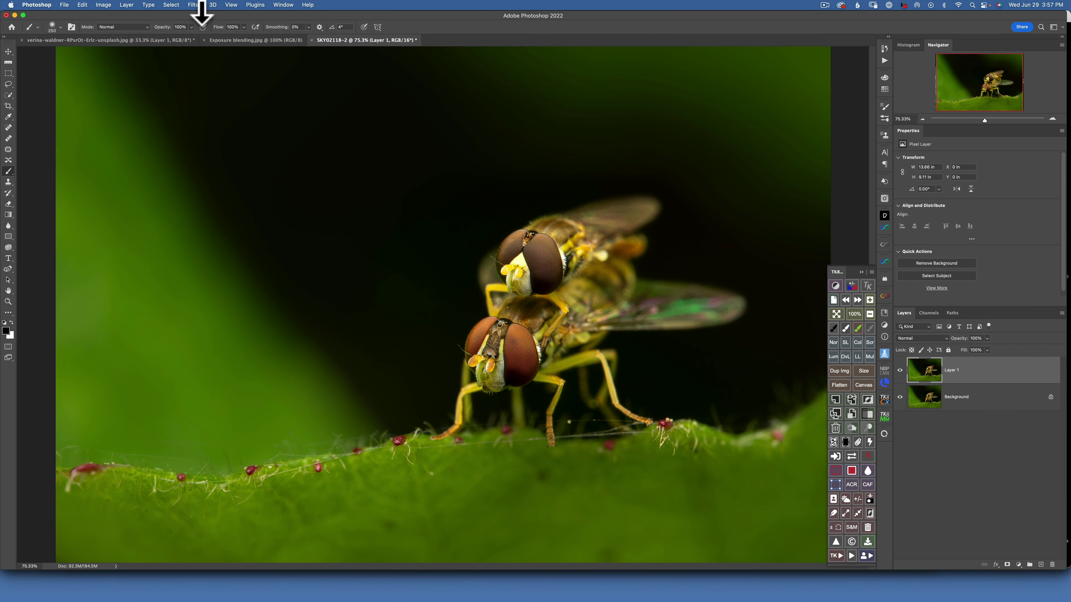
Step: Launch Filter > Topaz Labs > Topaz DeNoise AI on Layer 1
left_click(193, 5)
mouse_move(227, 234)
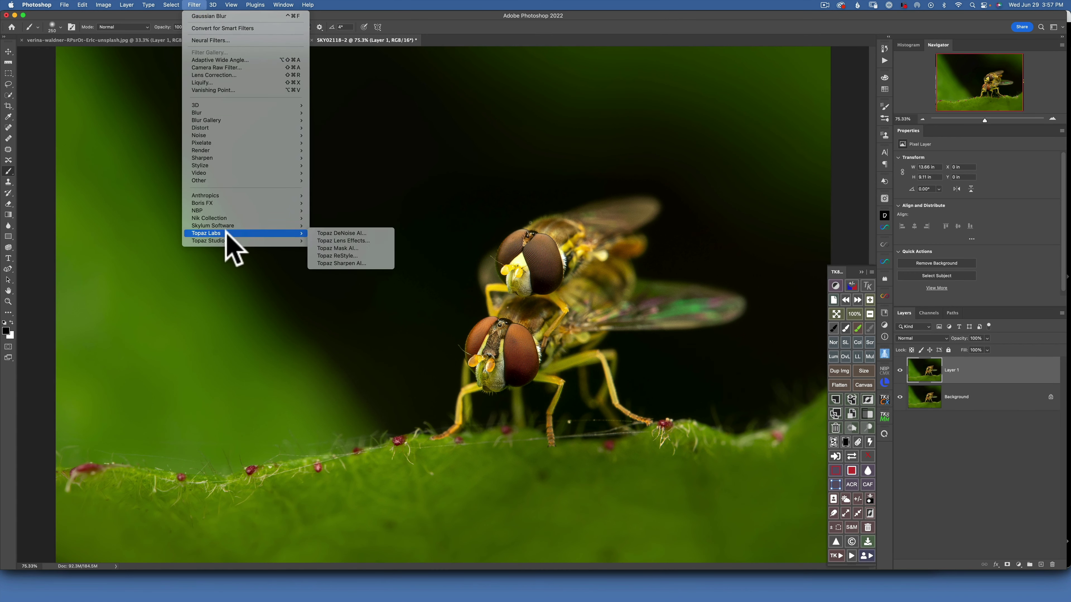
left_click(339, 234)
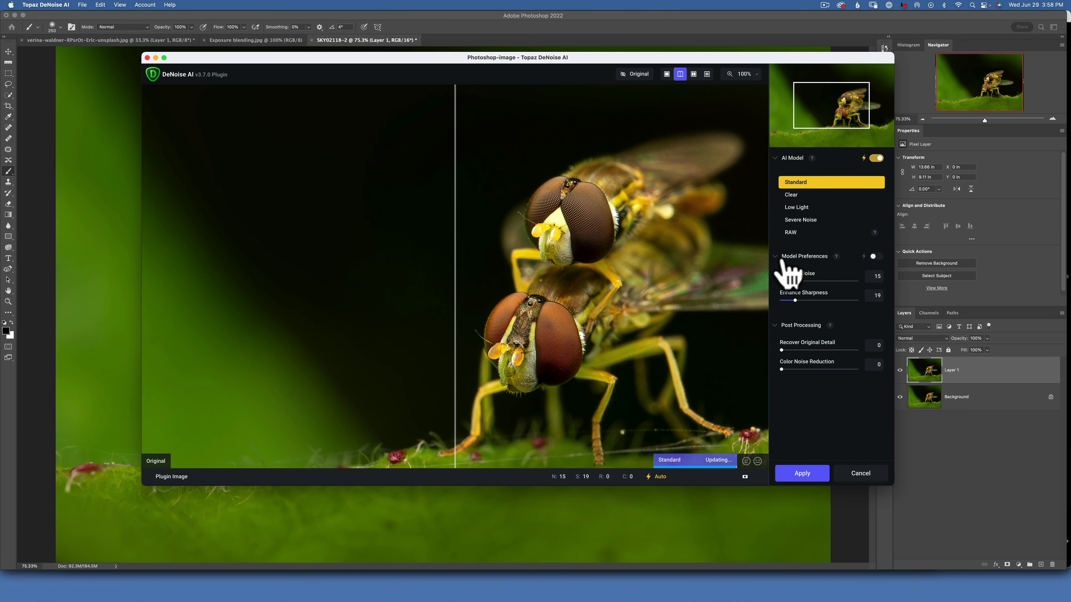
Step: Enable custom settings, widen the denoised preview, lower Enhance Sharpness to 19 with Remove Noise 15, and apply
left_click(876, 158)
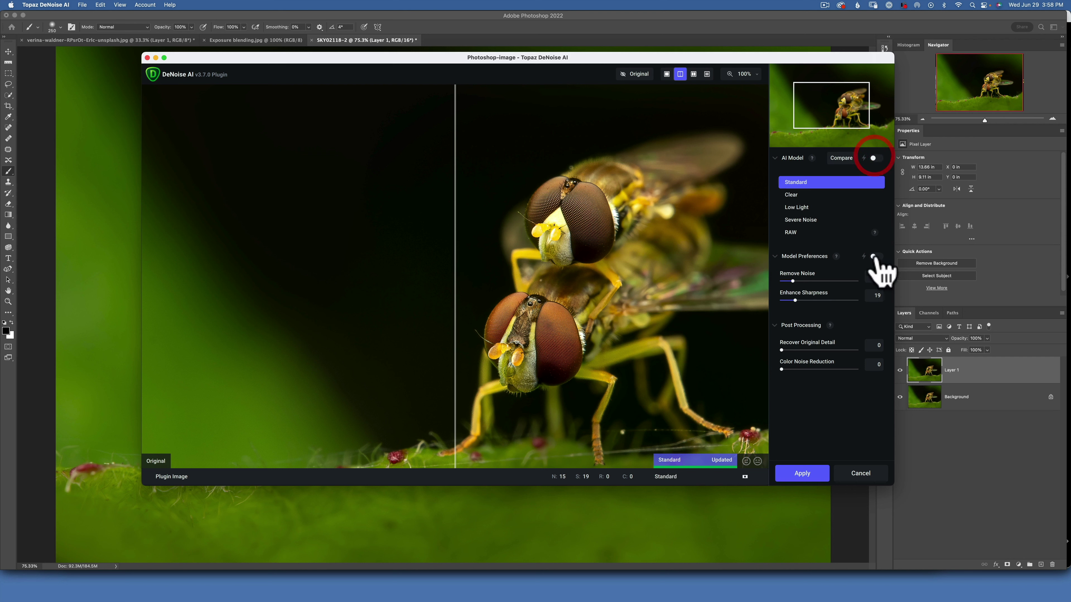
left_click(876, 158)
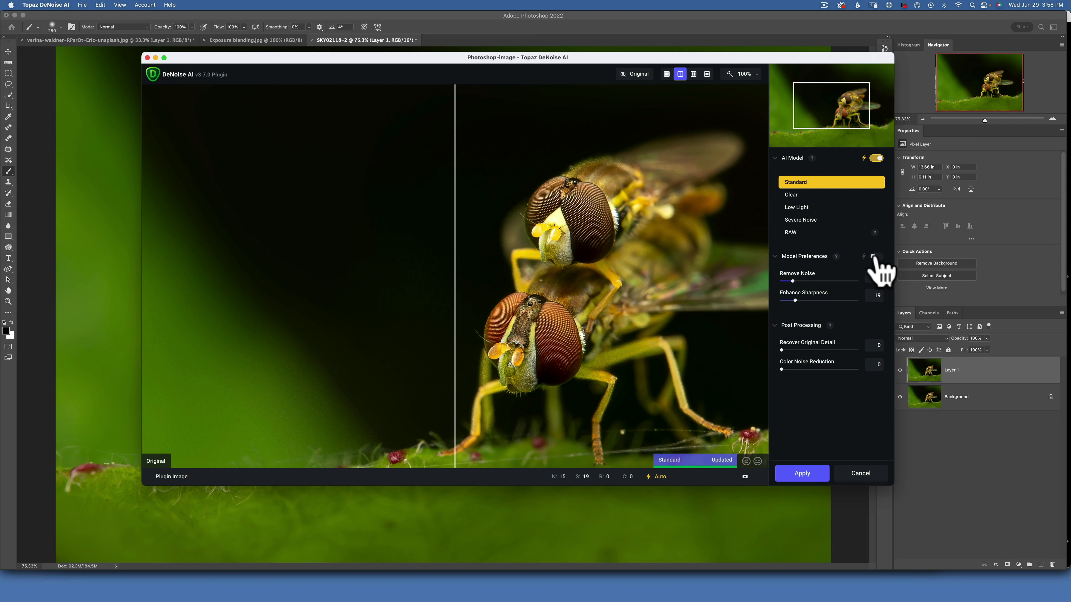
left_click(876, 256)
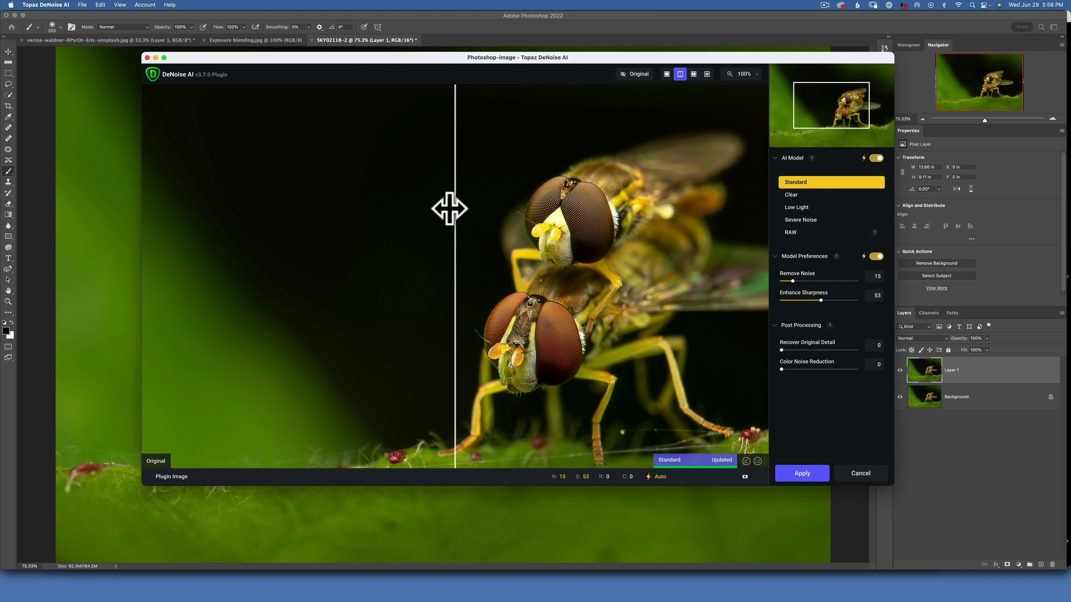
left_click_drag(455, 208, 473, 173)
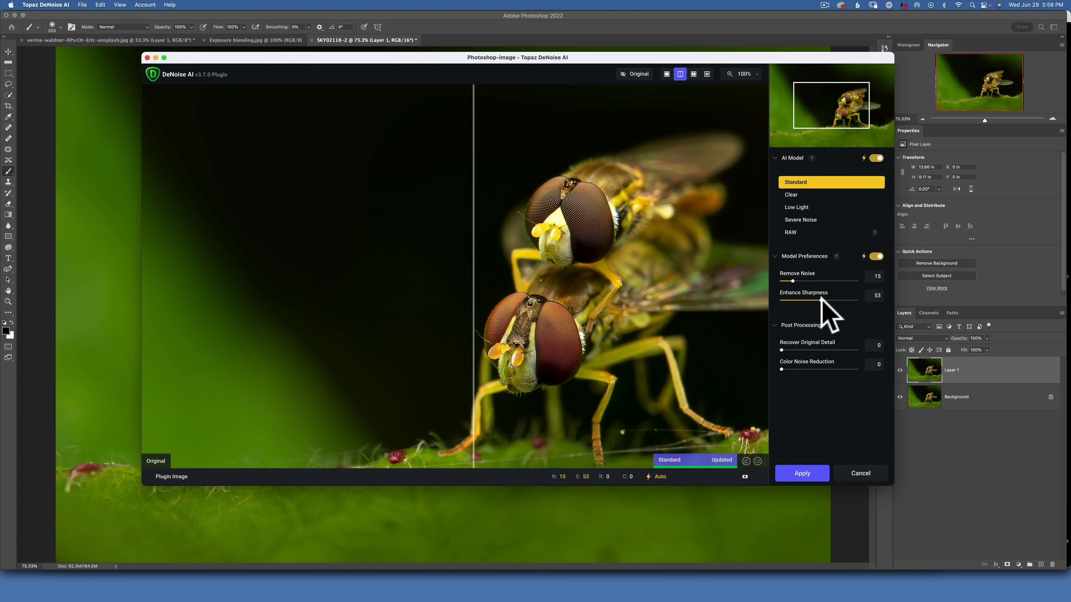
left_click_drag(820, 299, 793, 297)
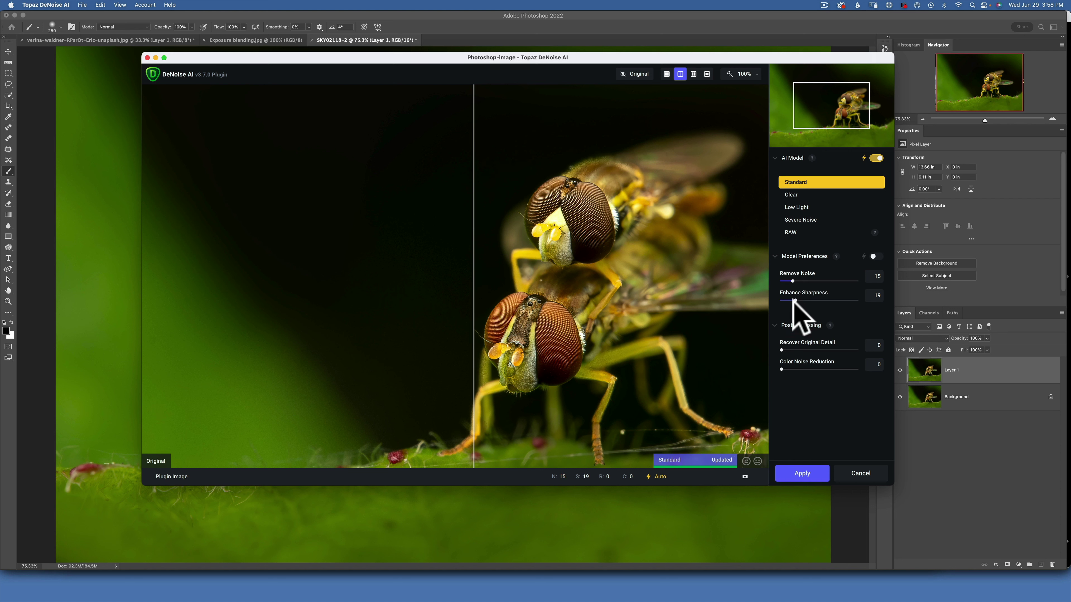
left_click(810, 473)
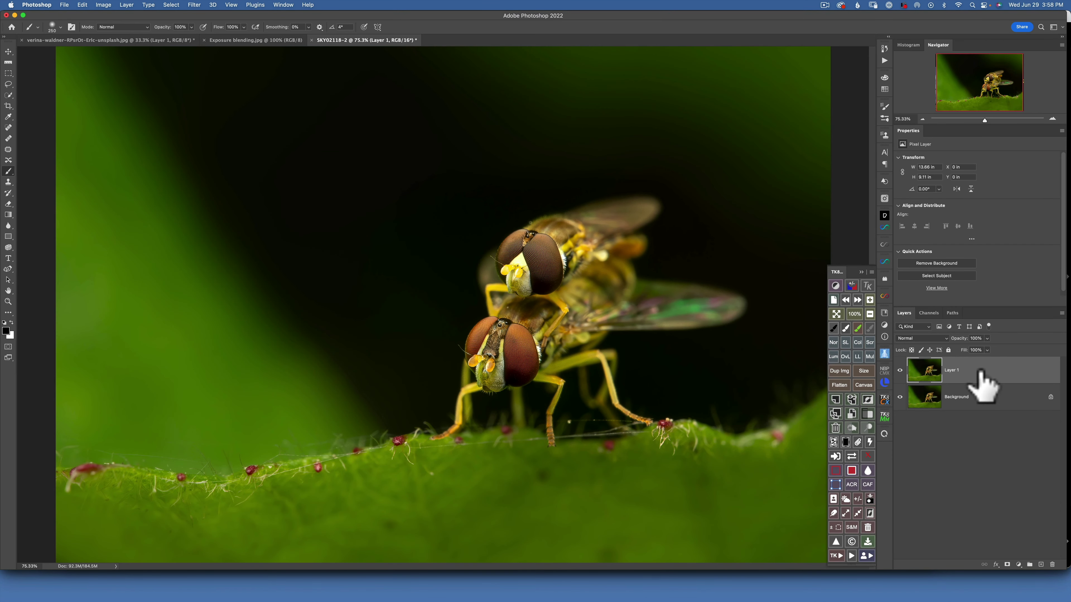
Step: Flatten the denoised layer into Background and patch out two spots on the leaf with the Patch tool
left_click(840, 385)
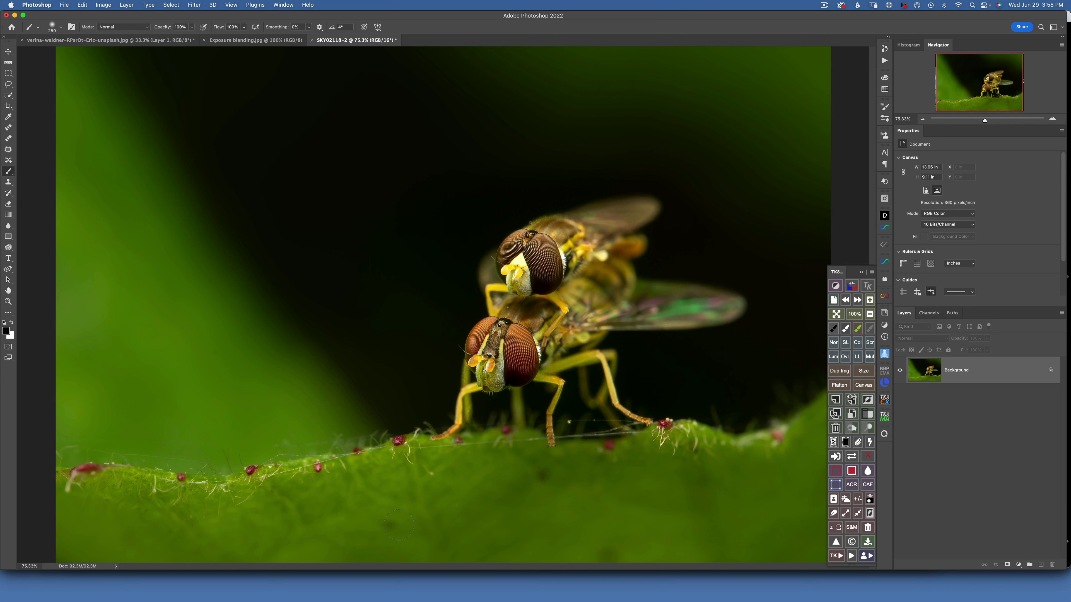
left_click(7, 148)
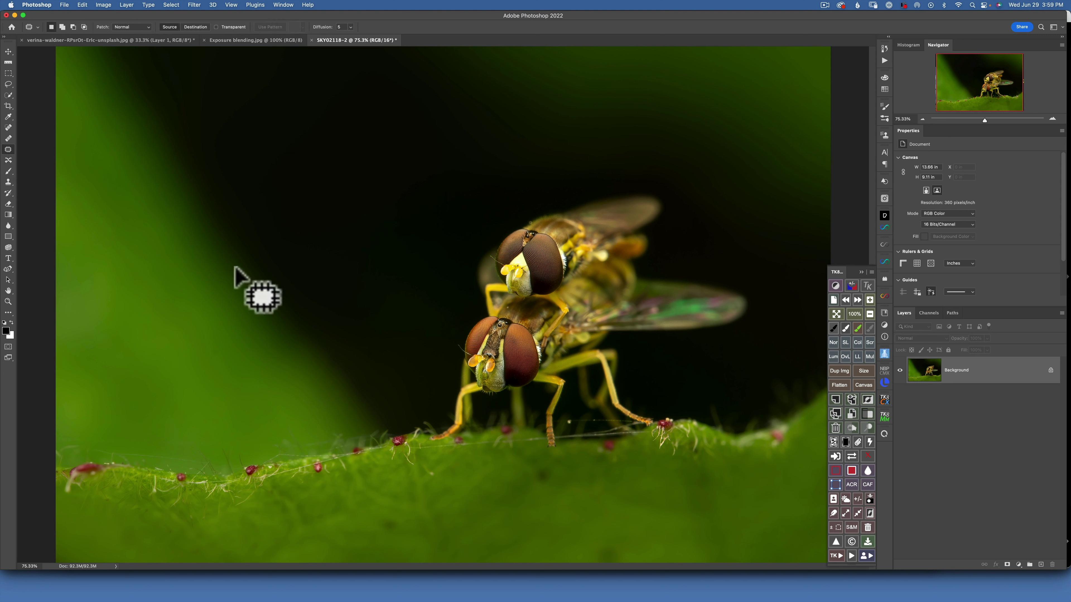
mouse_move(556, 472)
left_mouse_down()
mouse_move(528, 473)
mouse_move(540, 461)
left_mouse_up()
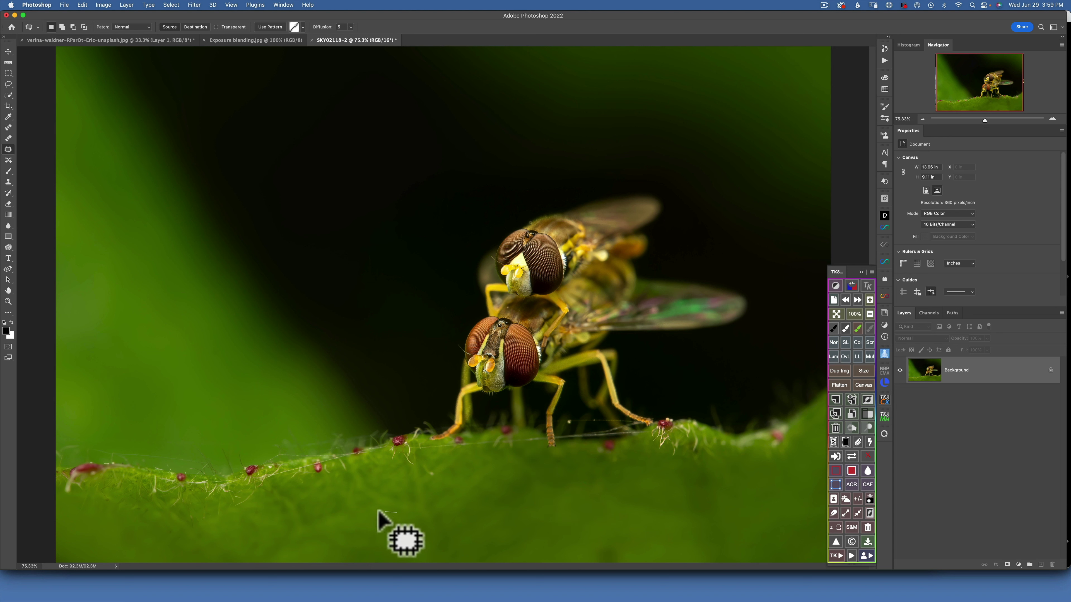
mouse_move(358, 540)
left_mouse_down()
mouse_move(336, 528)
mouse_move(358, 522)
left_mouse_up()
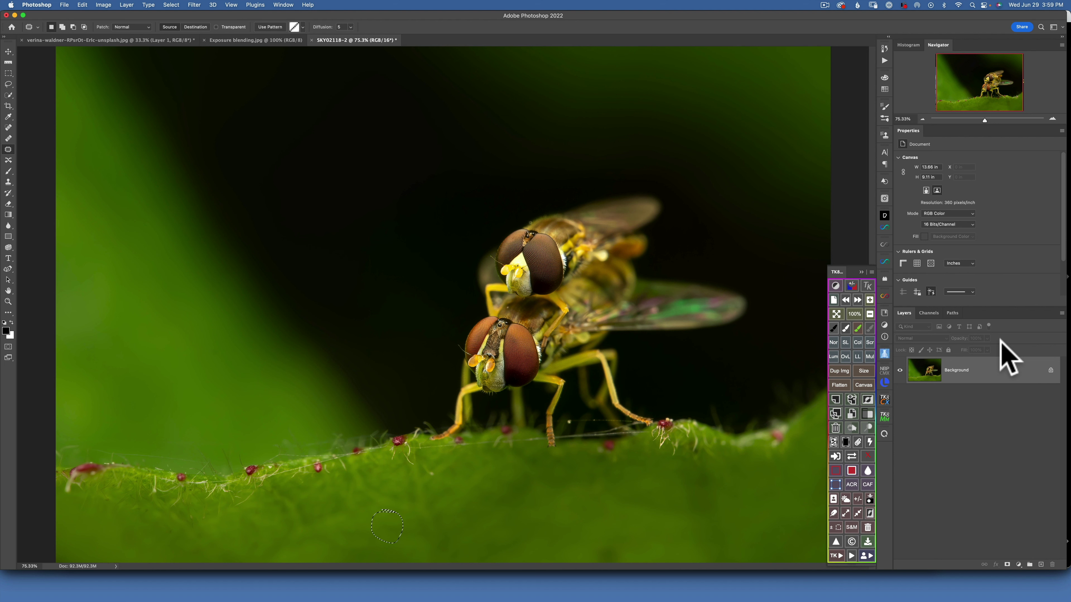
key("super+d")
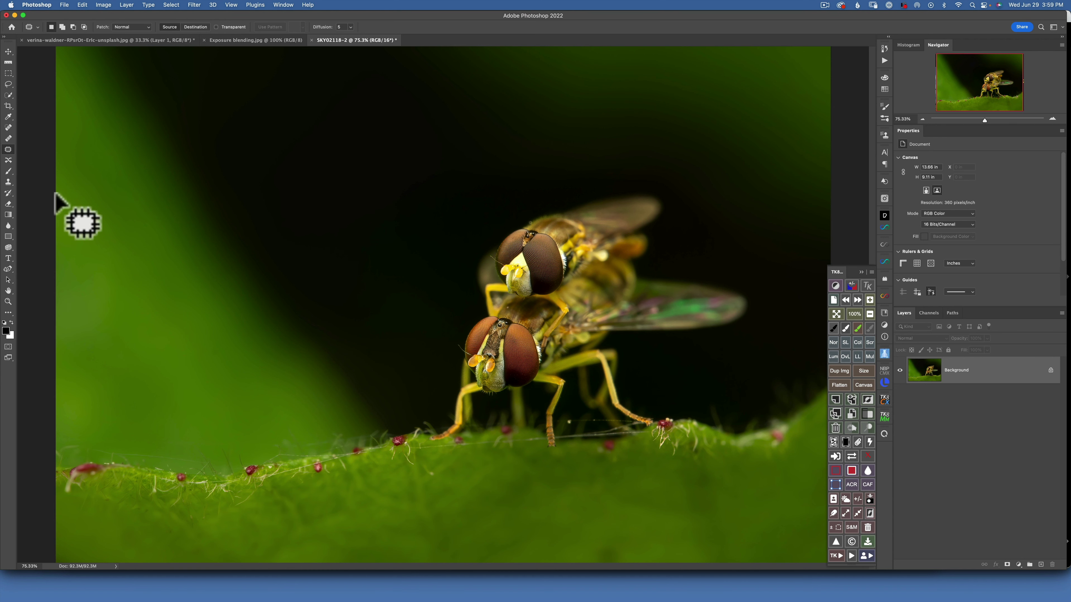
Step: Zoom to 100% and pan around to inspect the hoverflies at full size
key("z")
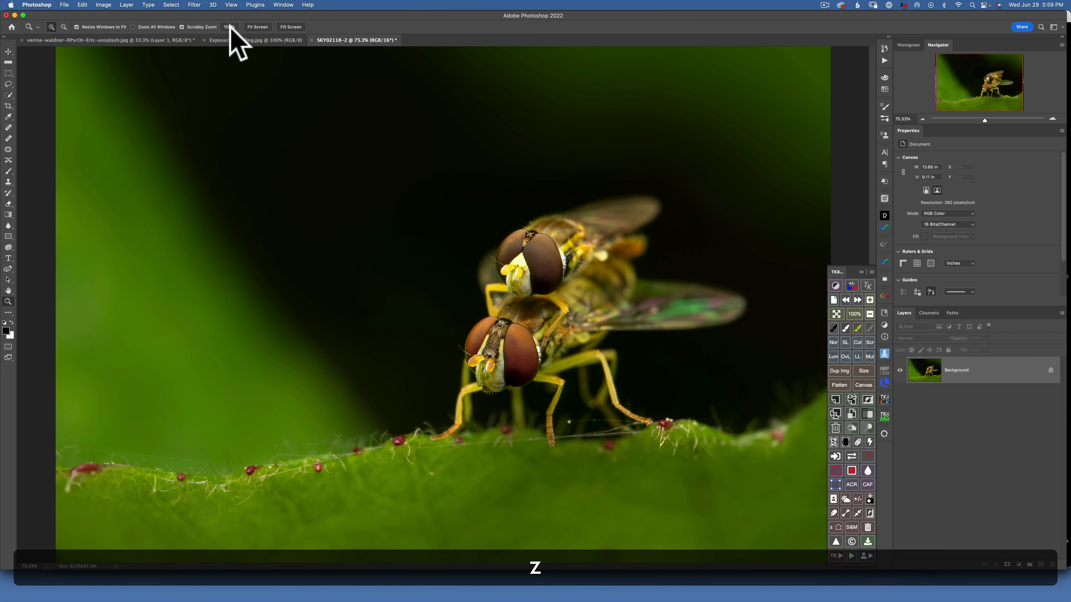
left_click(229, 26)
key("j")
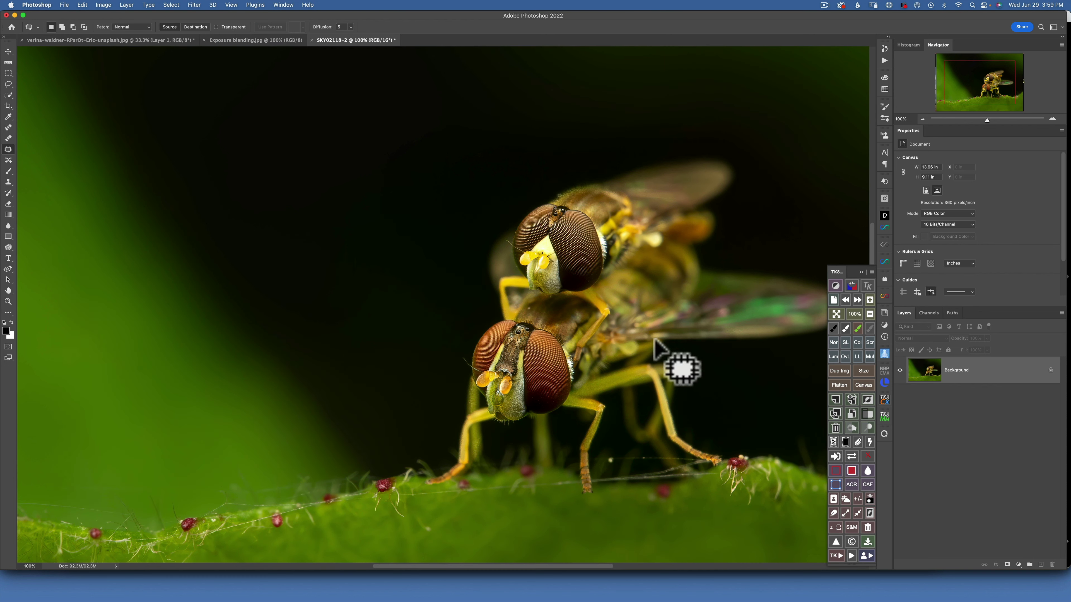
key("space")
left_click_drag(578, 258, 590, 133)
left_click_drag(552, 194, 461, 303)
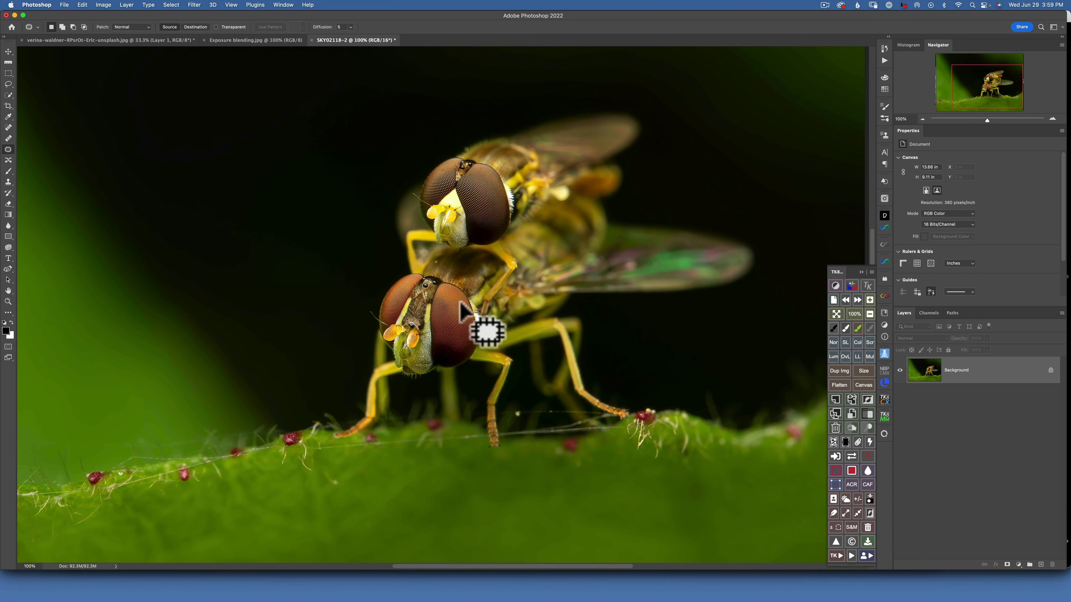
Step: Close the hoverfly document, saving the changes
left_click(65, 5)
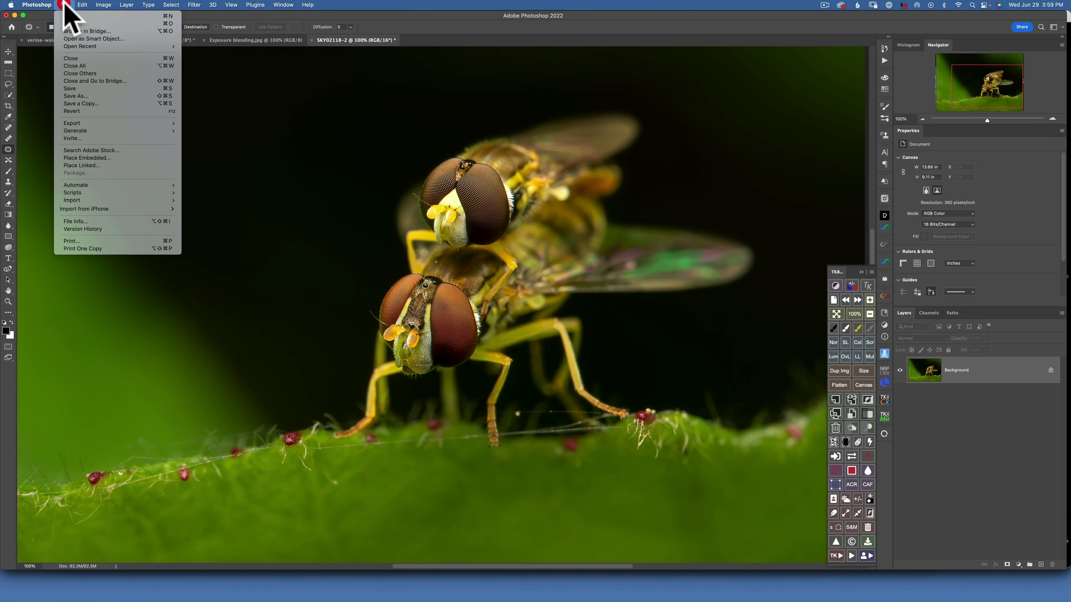
left_click(81, 58)
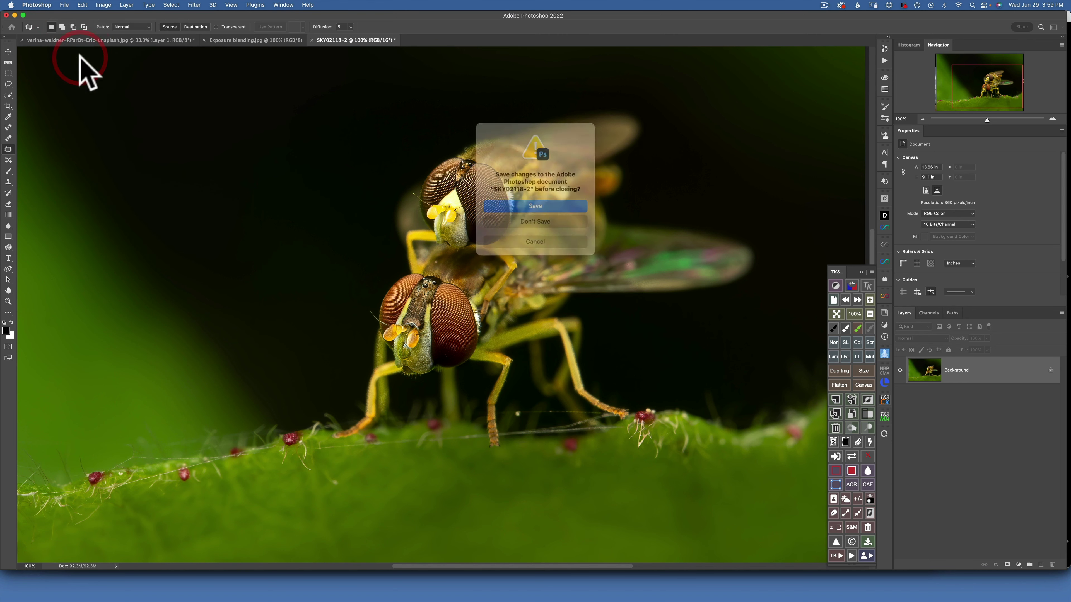
left_click(543, 204)
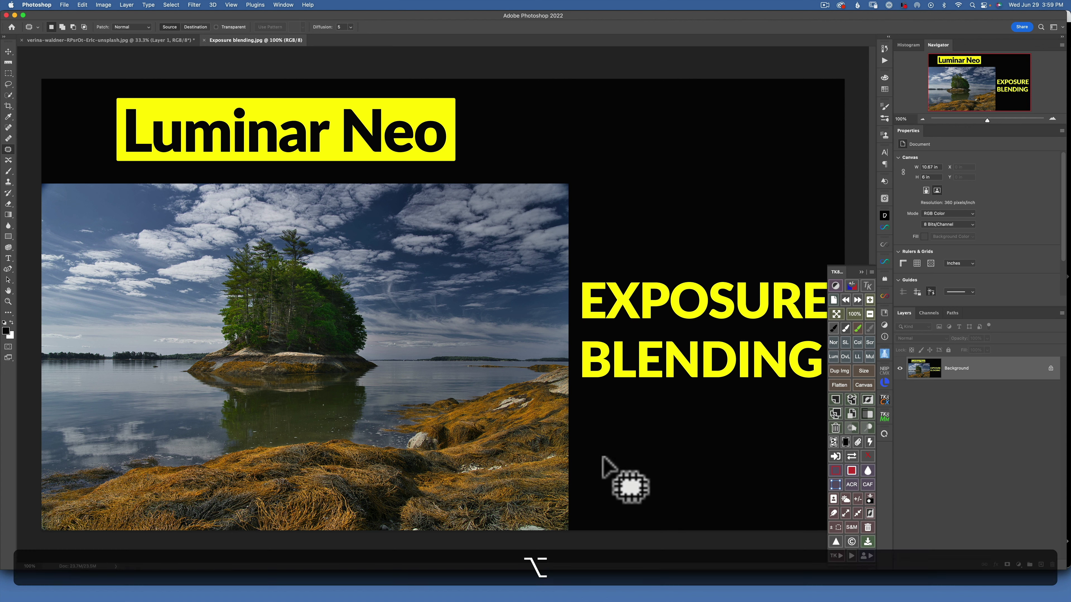
Step: Switch to Lightroom Classic and reset the original SKY02118.ARW to its unedited settings
key("alt+super+d")
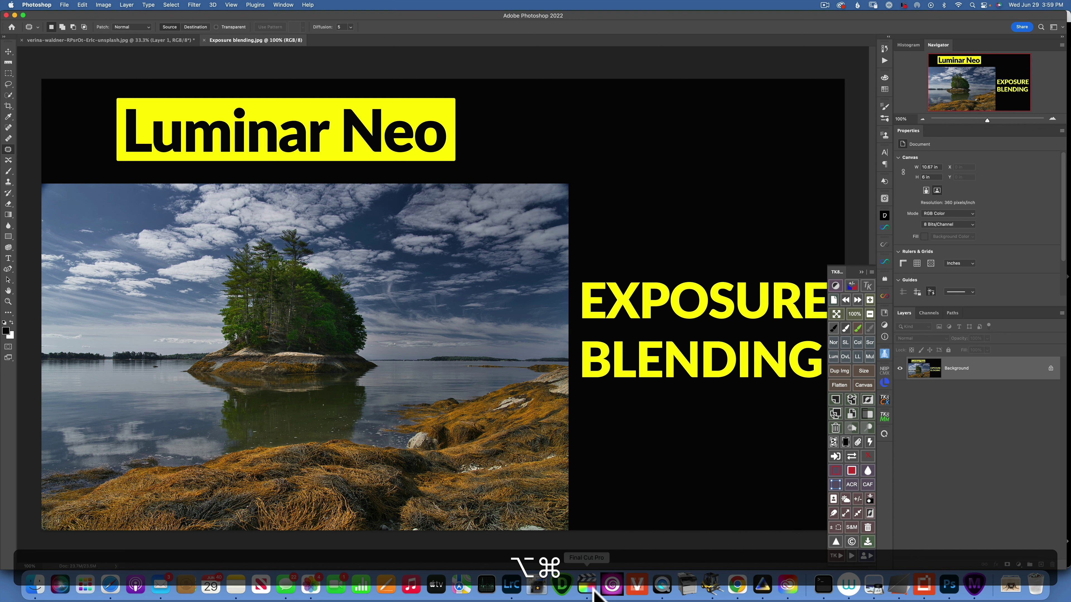
left_click(510, 585)
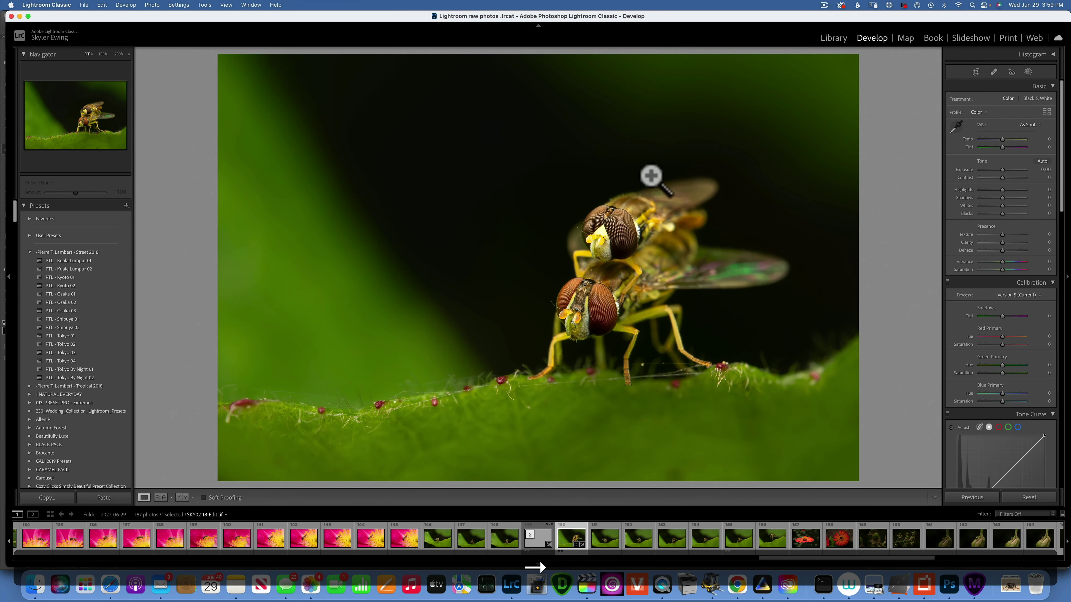
key("Right")
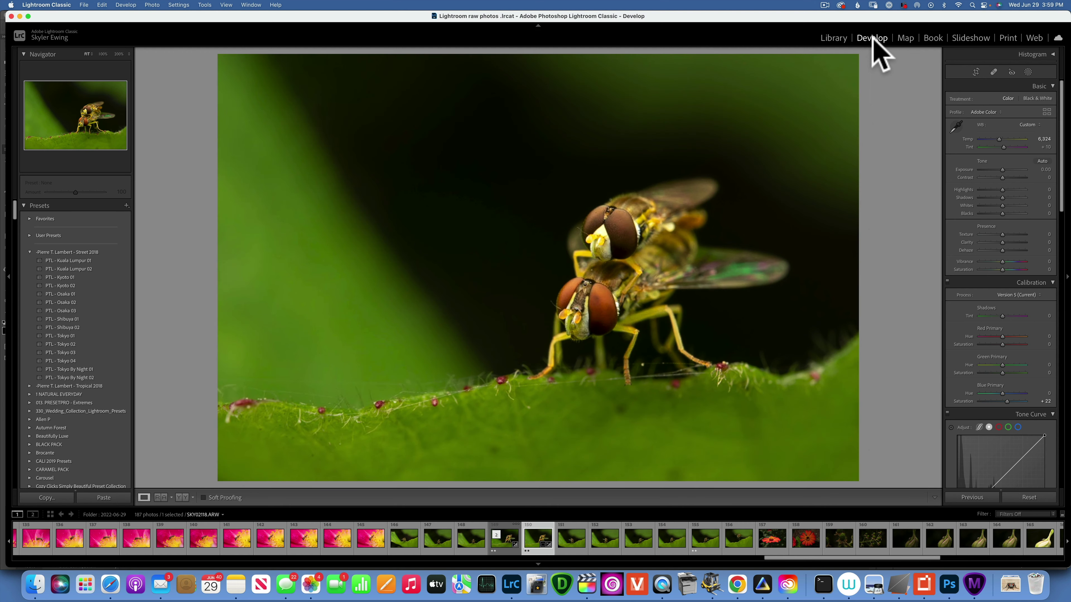
left_click(871, 38)
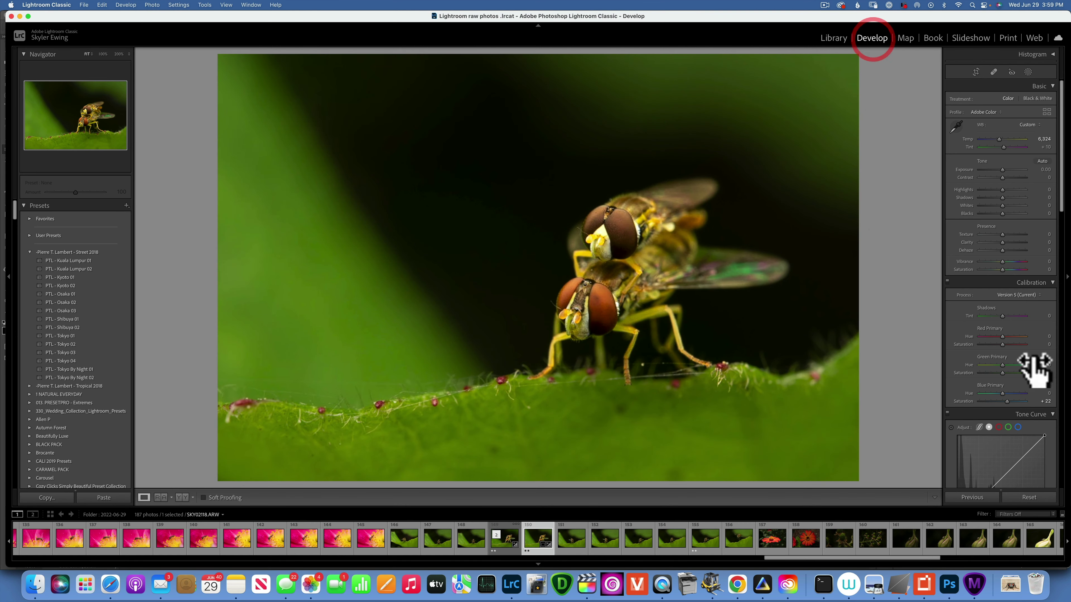
left_click(1031, 498)
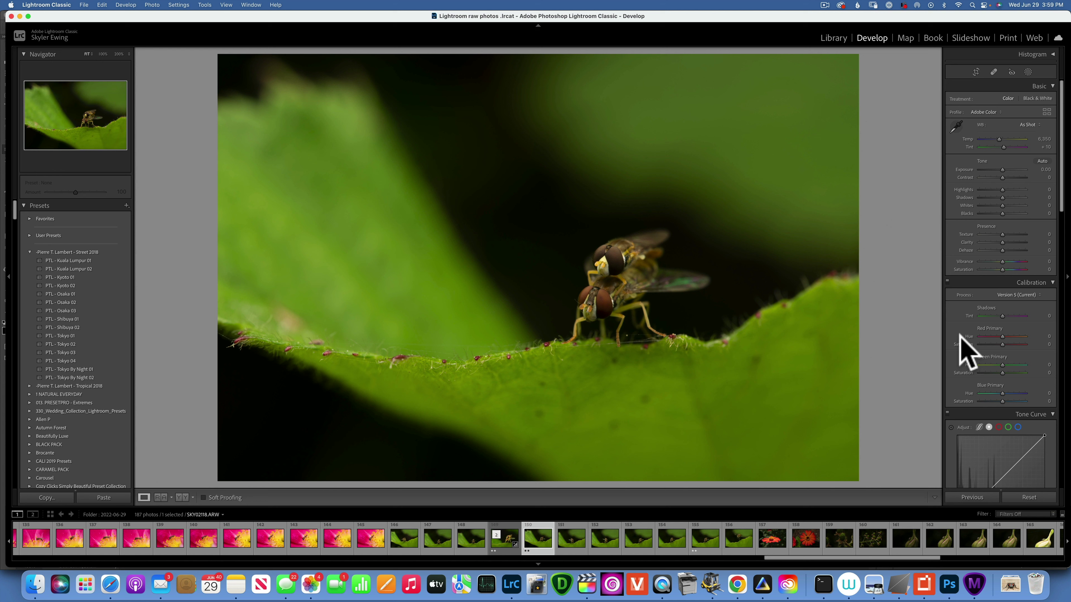
Step: Compare the raw ARW with SKY02118-Edit.tif, ending on the edited version
key("Left")
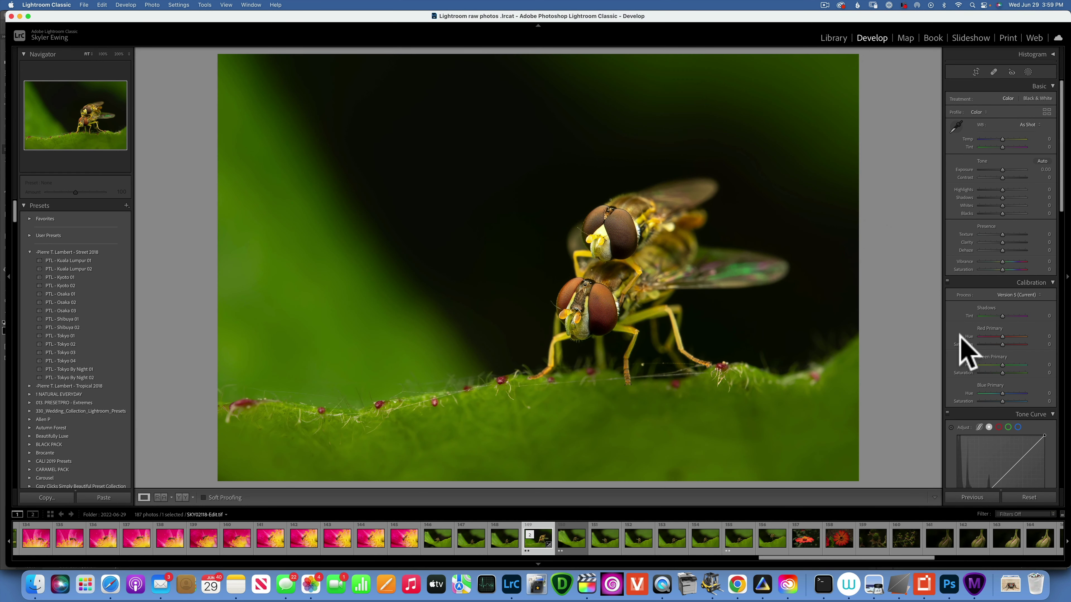
key("Right")
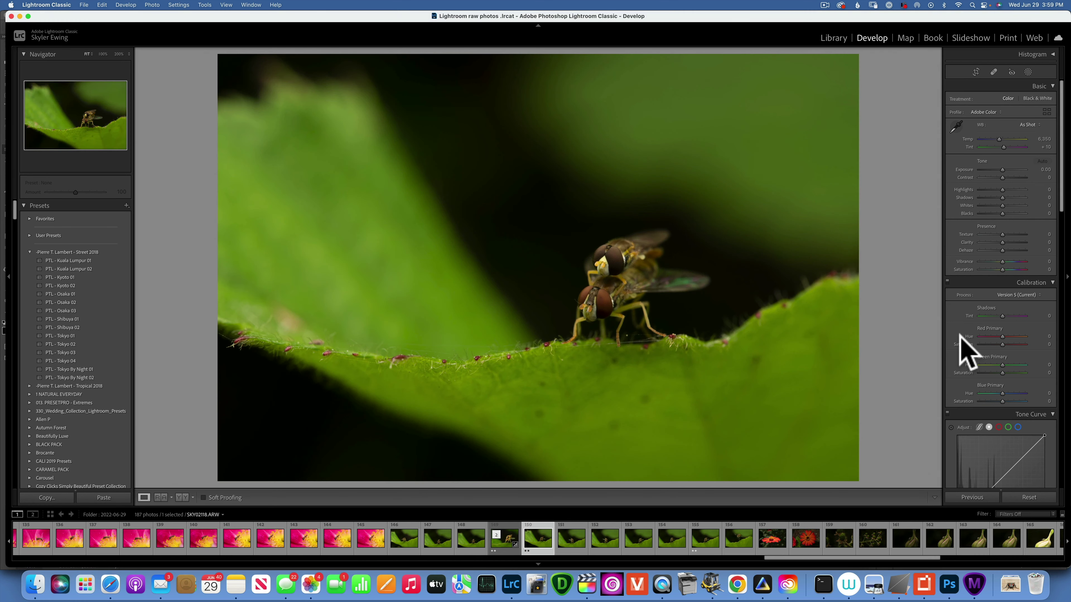
key("Left")
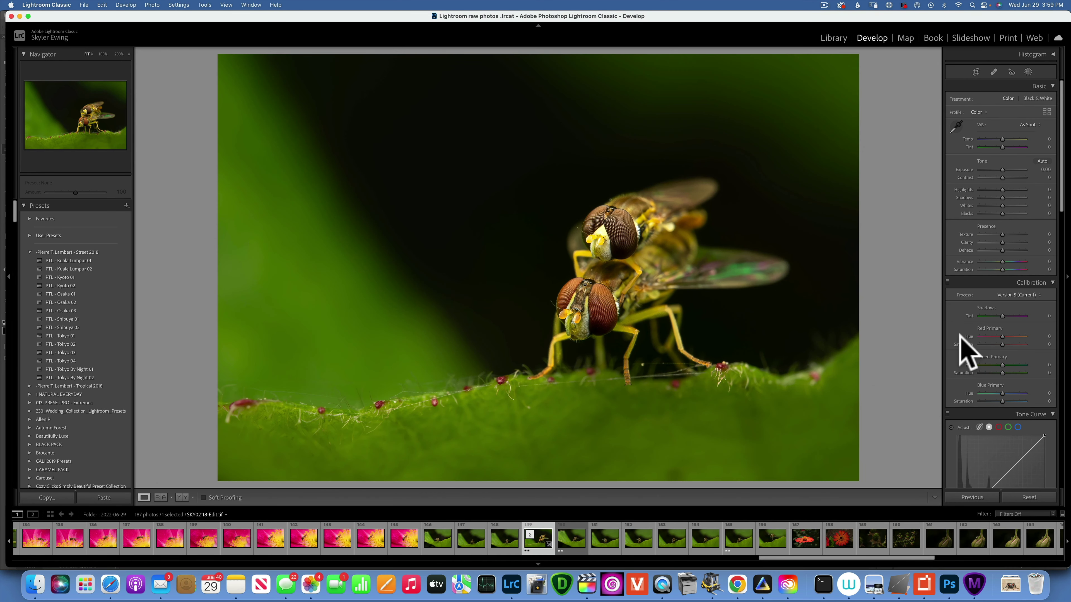
Step: Crop SKY02118-Edit.tif tighter around the two hoverflies and commit the crop
left_click(975, 72)
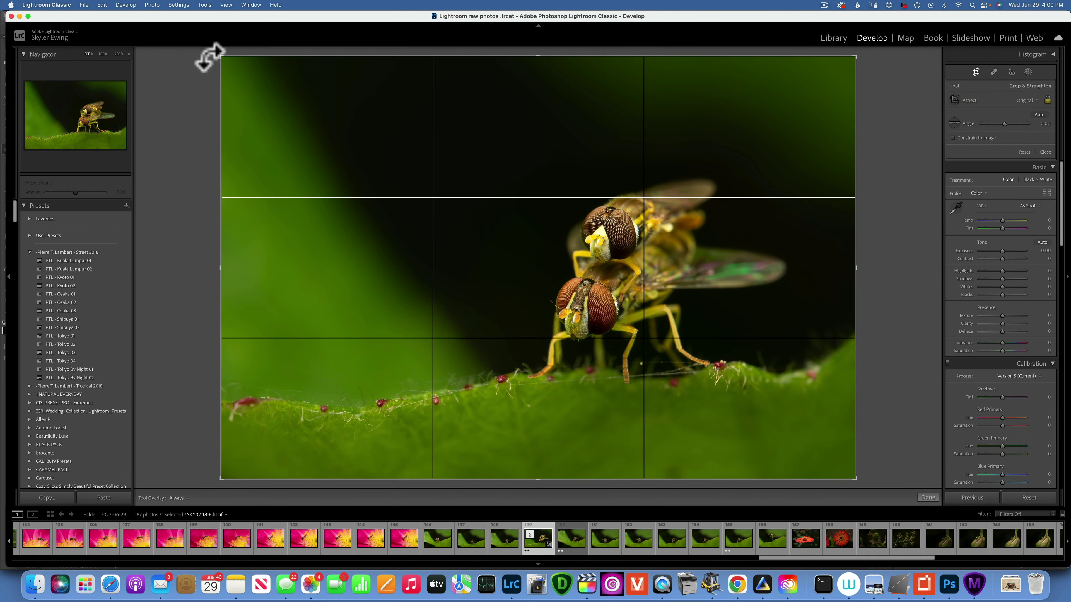
left_click(254, 82)
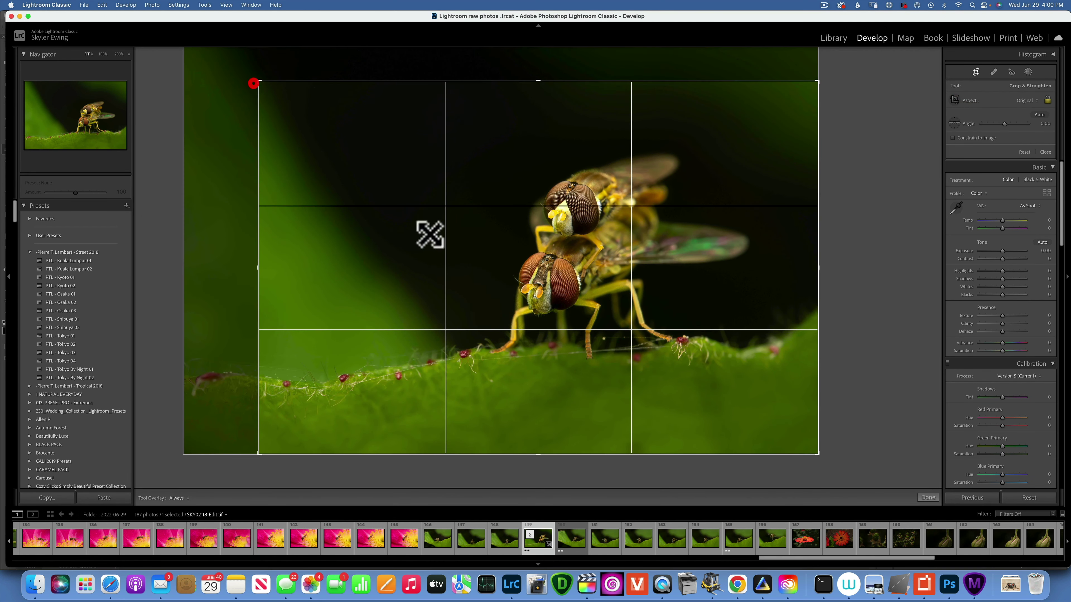
left_click_drag(554, 300, 592, 304)
key("Return")
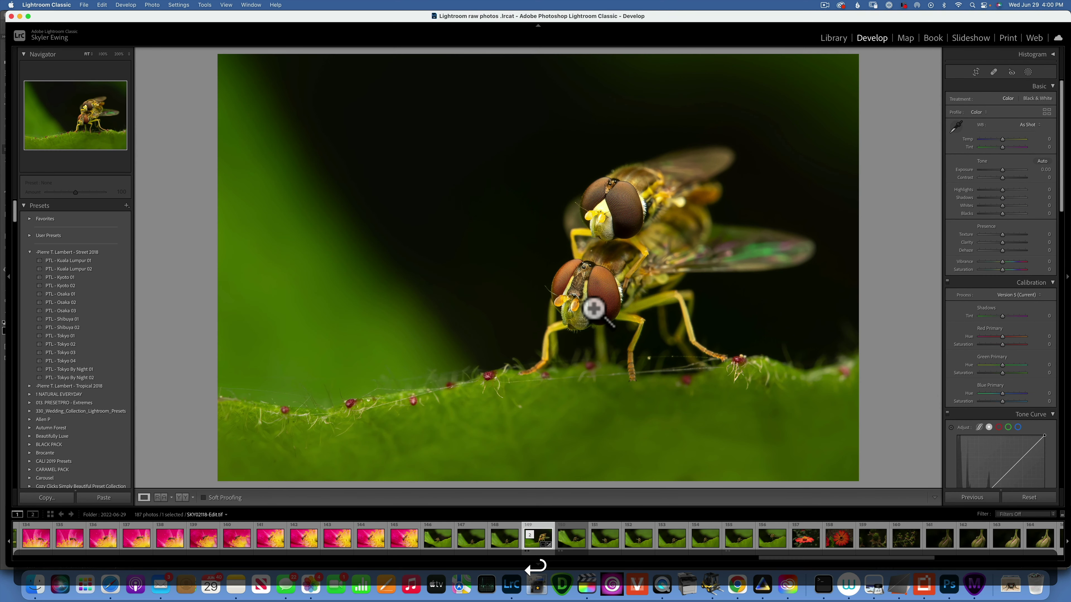